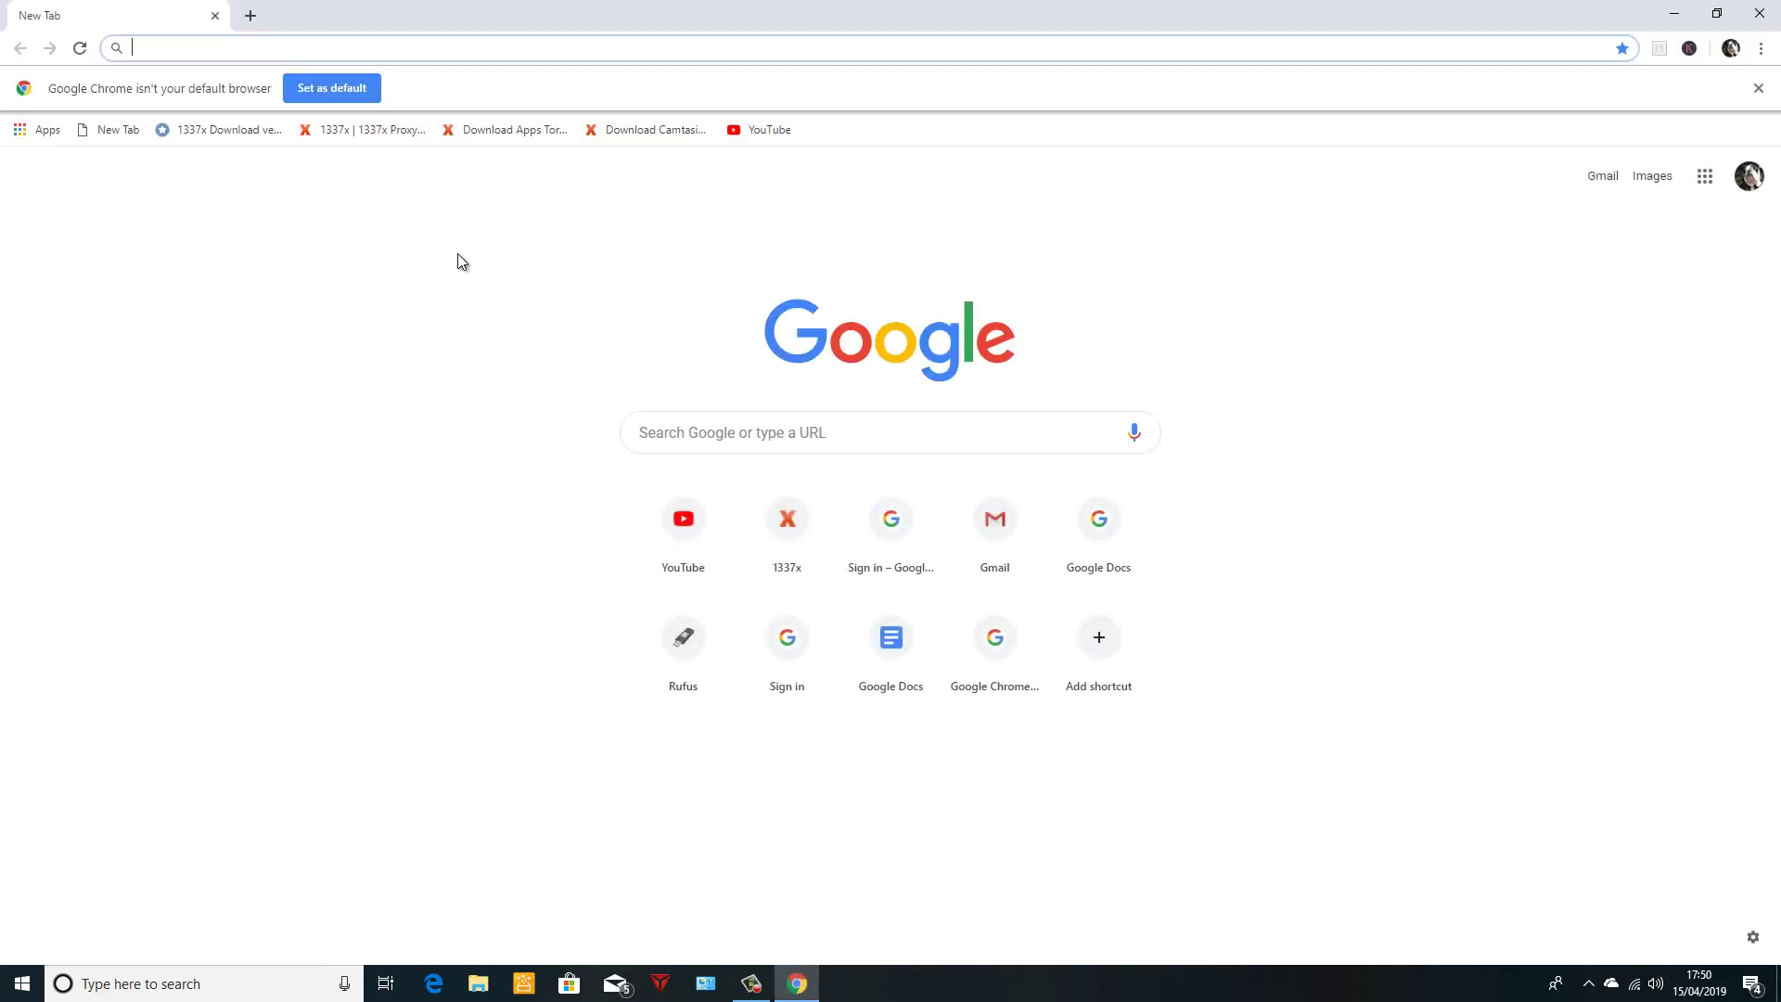
Paste the copied rufus.ie address into Chrome and load the Rufus website.
{"action": "right_click", "coordinate": [169, 50]}
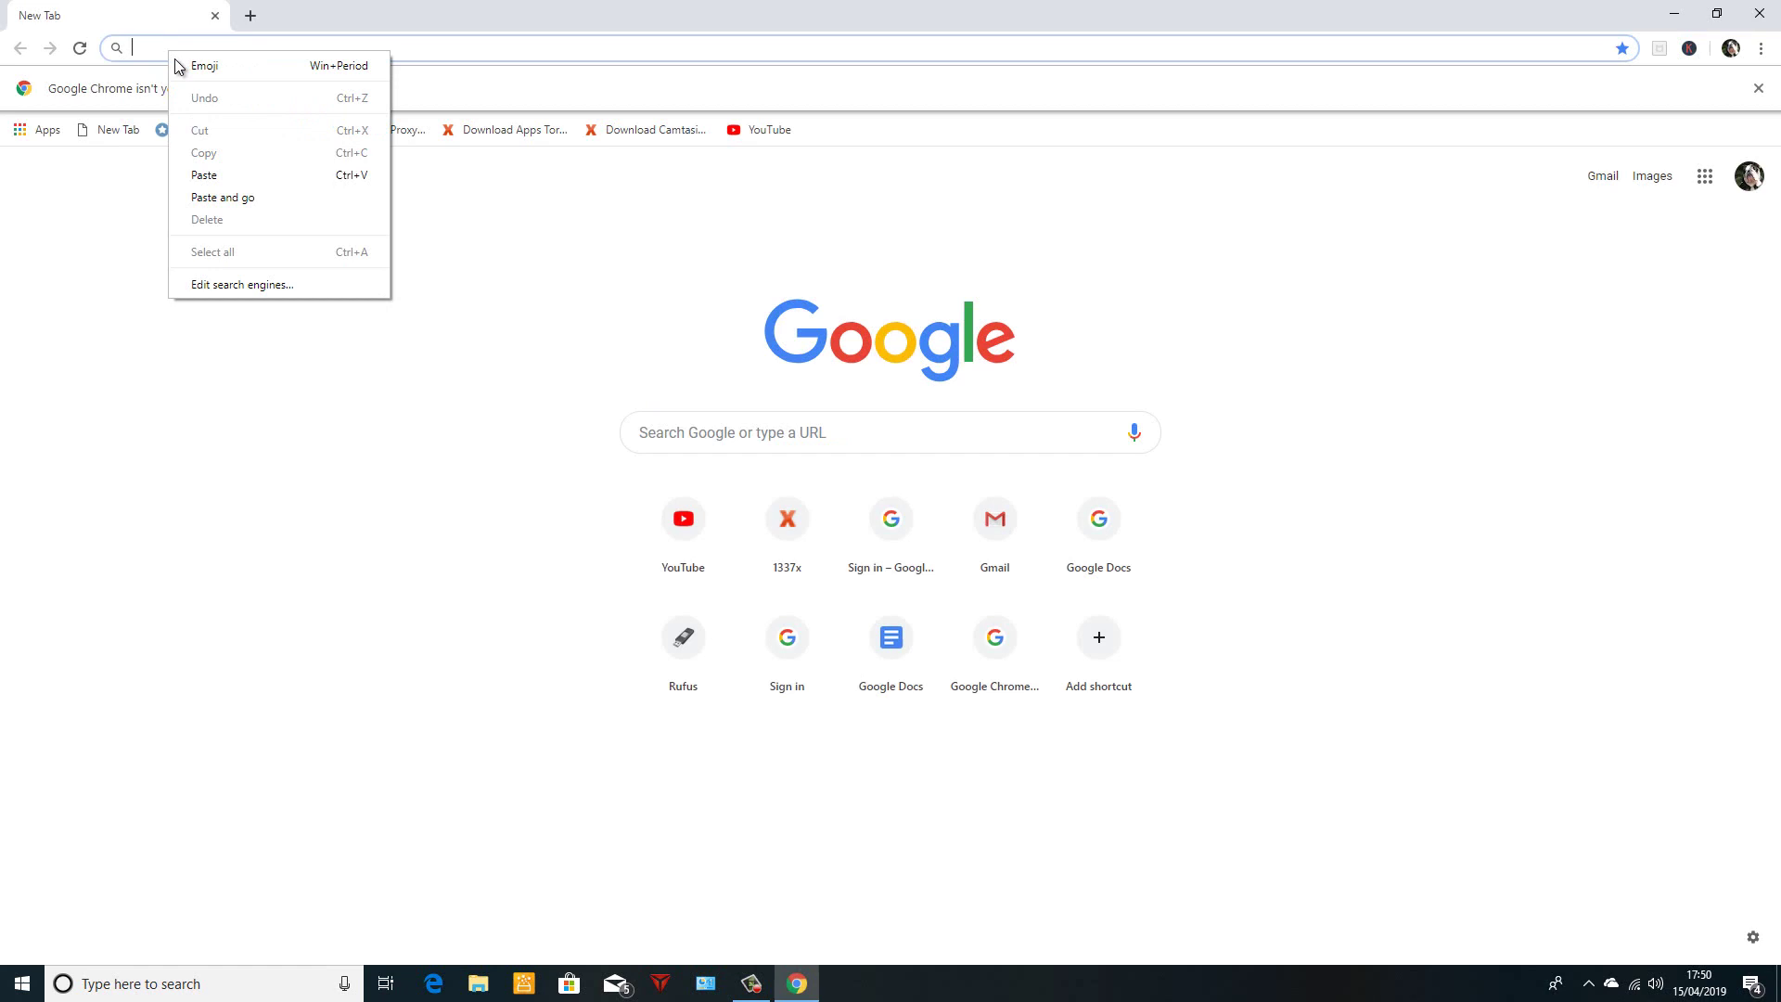
{"action": "left_click", "coordinate": [204, 175]}
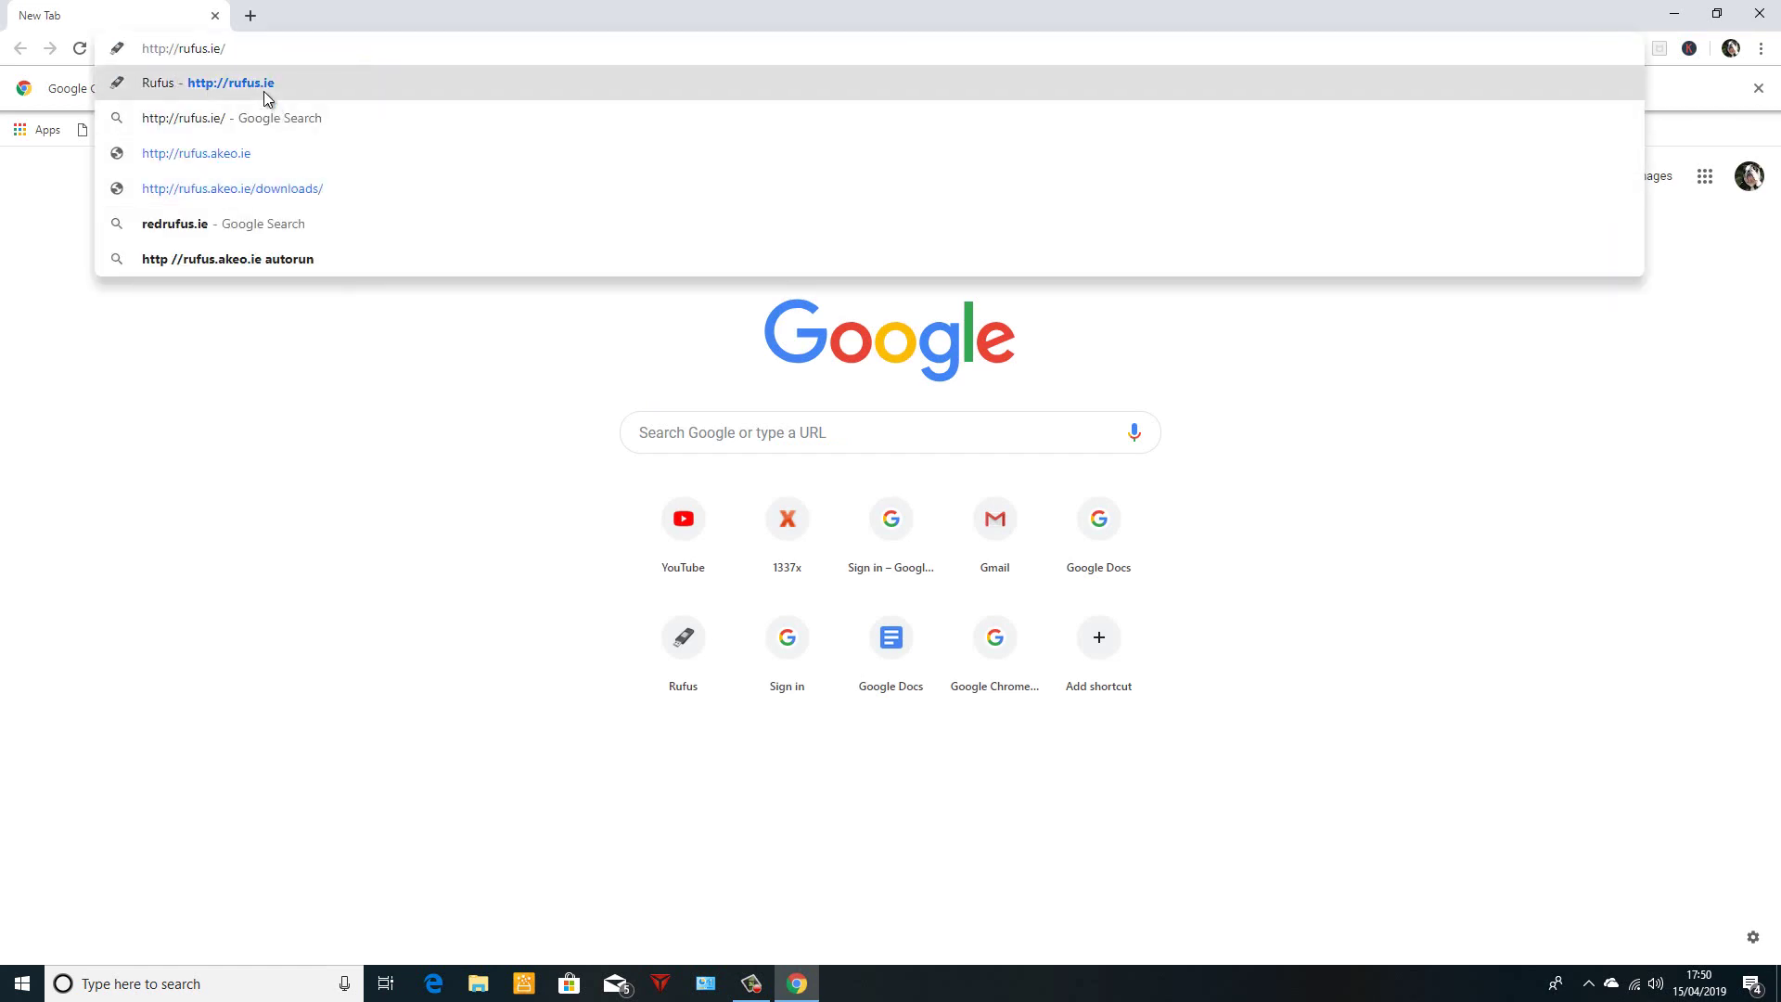
{"action": "left_click", "coordinate": [265, 94]}
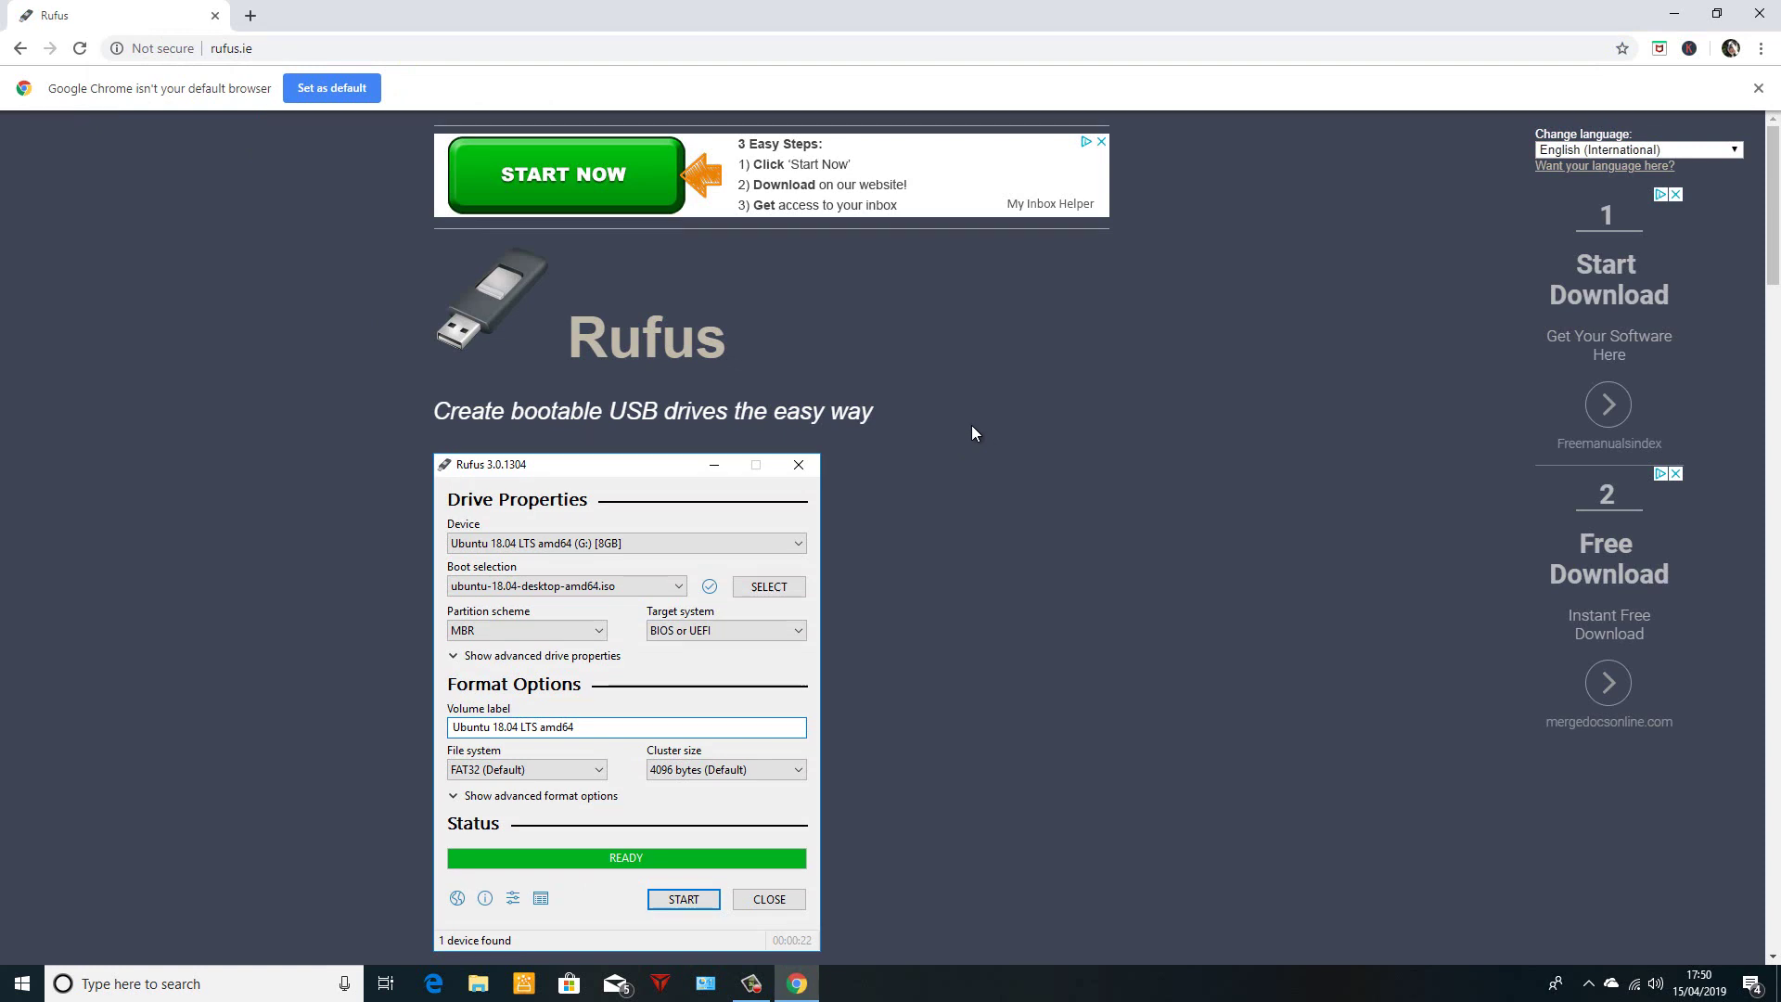
Scroll down the page to the Download section listing Rufus 3.5.
{"action": "scroll", "coordinate": [971, 433], "scroll_direction": "down", "scroll_amount": 1}
{"action": "scroll", "coordinate": [971, 433], "scroll_direction": "down", "scroll_amount": 1}
{"action": "scroll", "coordinate": [971, 432], "scroll_direction": "down", "scroll_amount": 2}
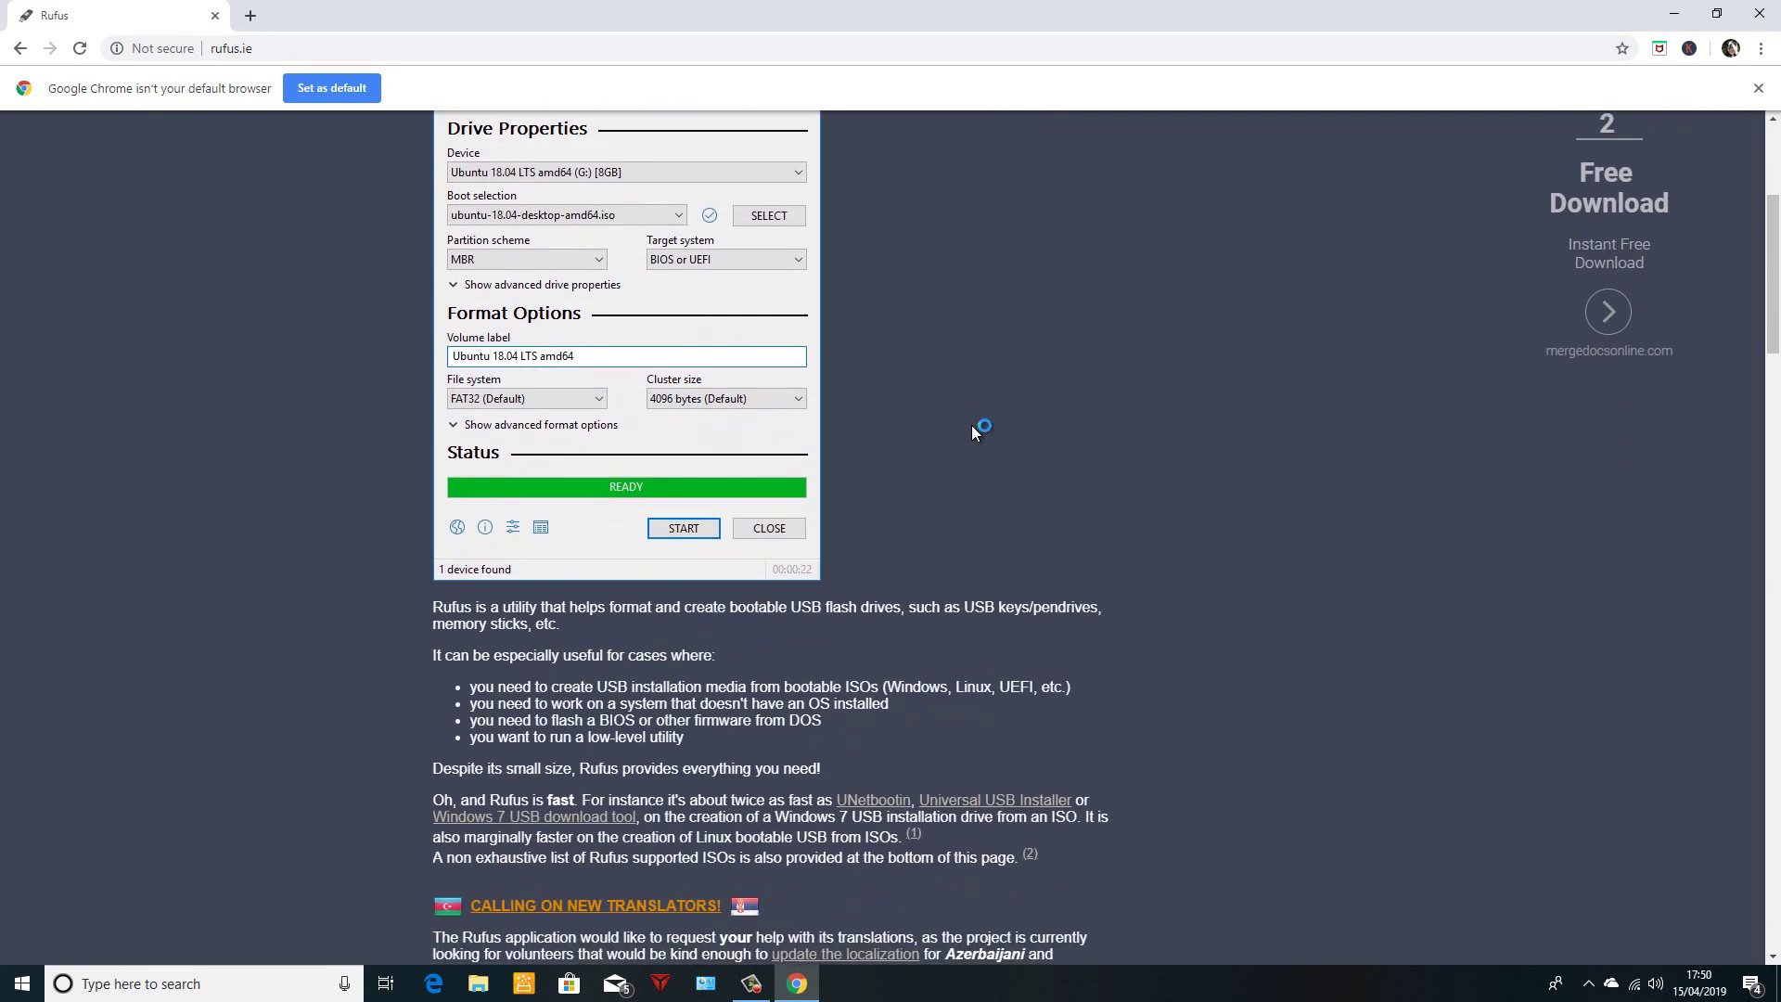
{"action": "scroll", "coordinate": [971, 432], "scroll_direction": "down", "scroll_amount": 1}
{"action": "scroll", "coordinate": [971, 432], "scroll_direction": "down", "scroll_amount": 1}
{"action": "scroll", "coordinate": [971, 433], "scroll_direction": "down", "scroll_amount": 2}
{"action": "scroll", "coordinate": [973, 425], "scroll_direction": "down", "scroll_amount": 1}
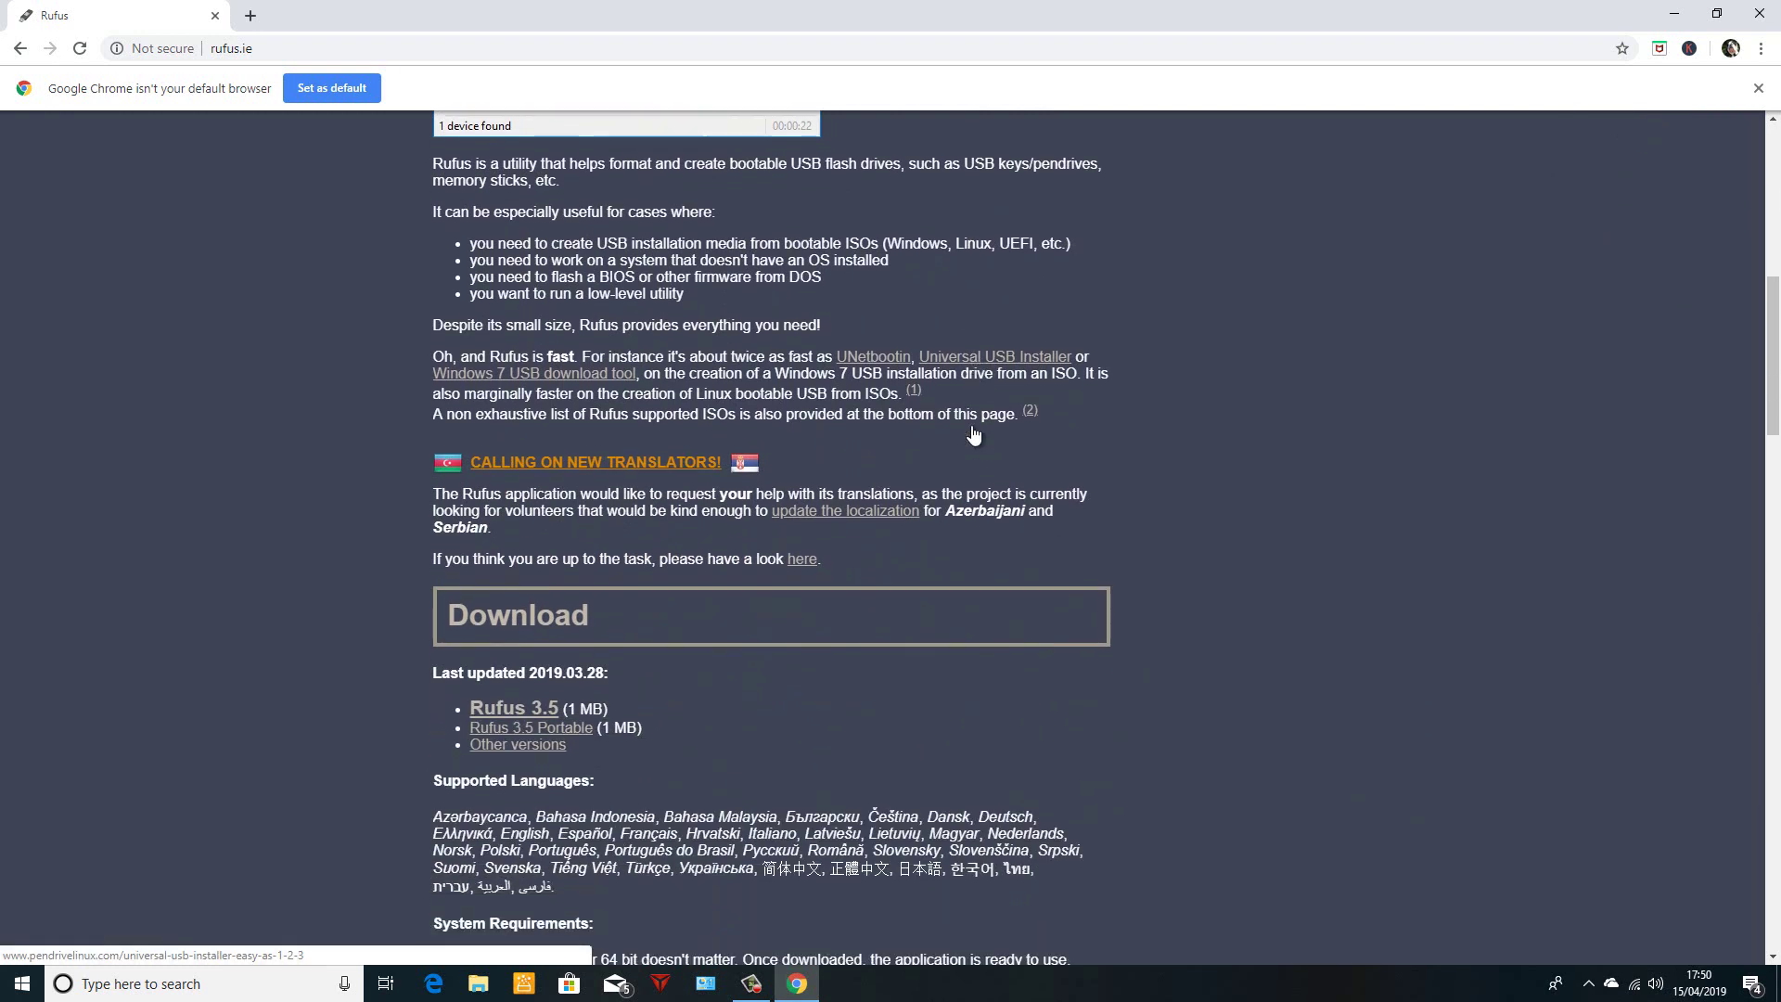
{"action": "scroll", "coordinate": [973, 426], "scroll_direction": "down", "scroll_amount": 1}
{"action": "scroll", "coordinate": [973, 426], "scroll_direction": "down", "scroll_amount": 2}
{"action": "scroll", "coordinate": [973, 425], "scroll_direction": "down", "scroll_amount": 1}
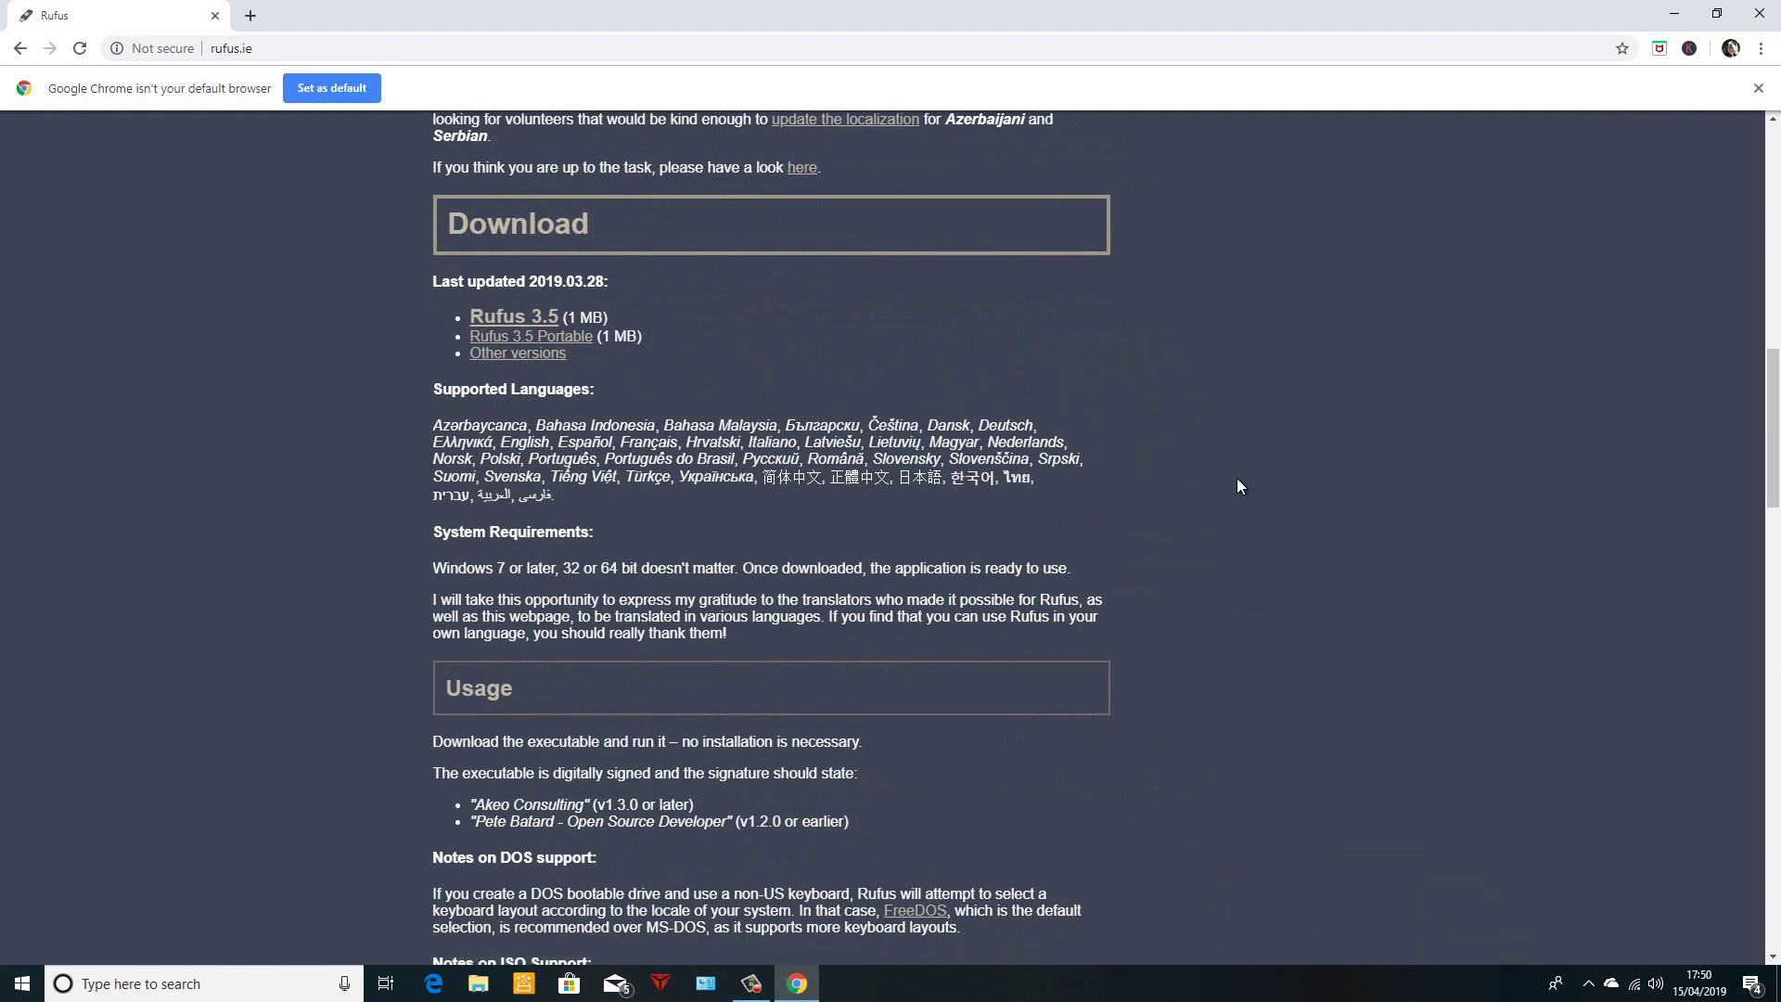
Close Chrome and open drive E: (J_CCSA_X86FRE_MUI_DV5) from This PC in File Explorer.
{"action": "left_click", "coordinate": [1758, 15]}
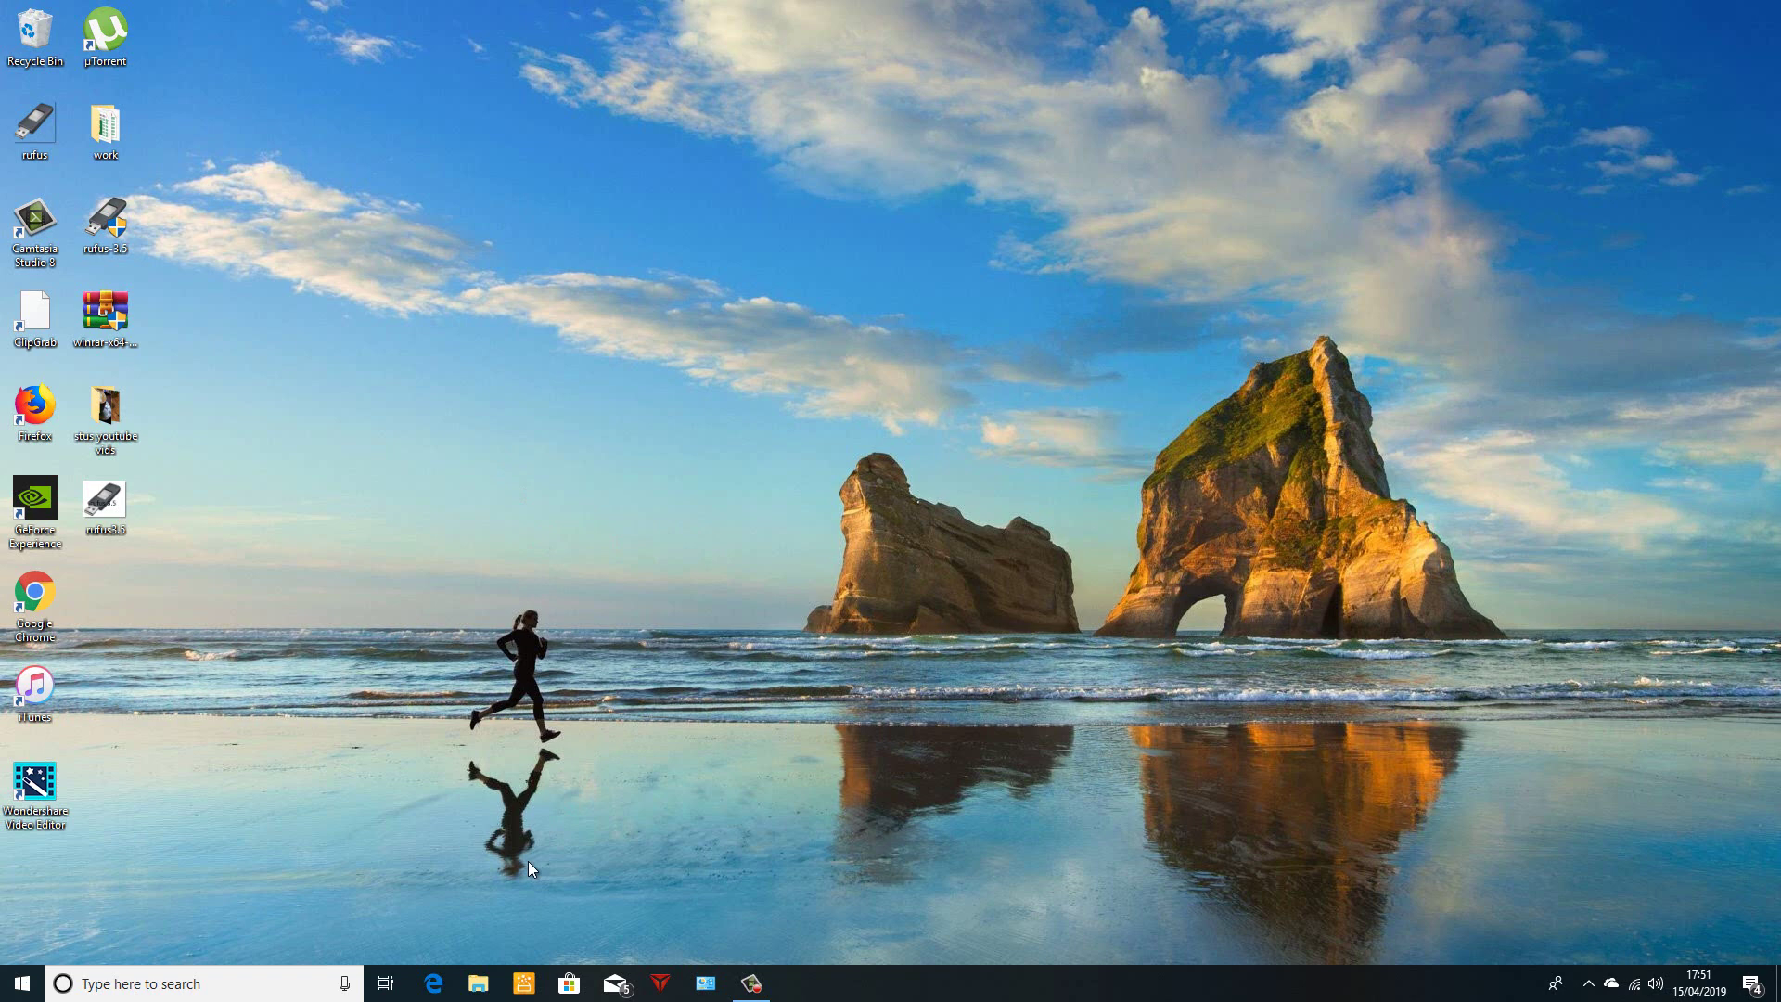
{"action": "left_click", "coordinate": [478, 983]}
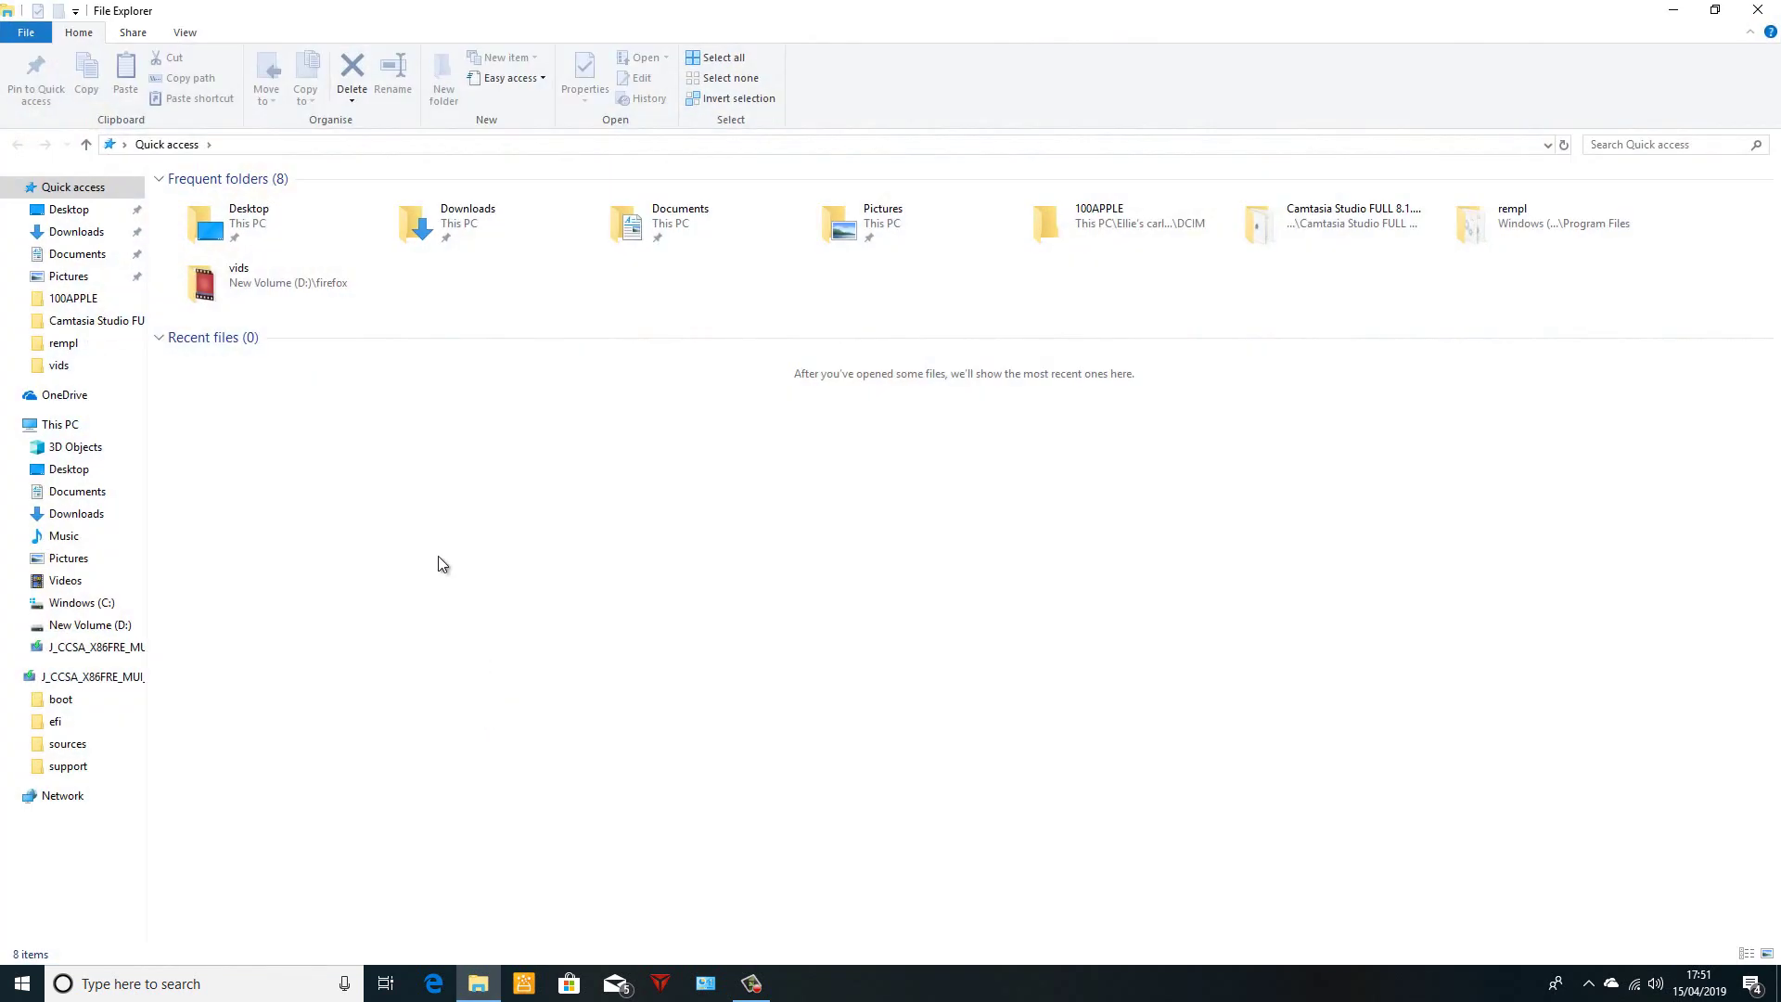
{"action": "left_click", "coordinate": [82, 426]}
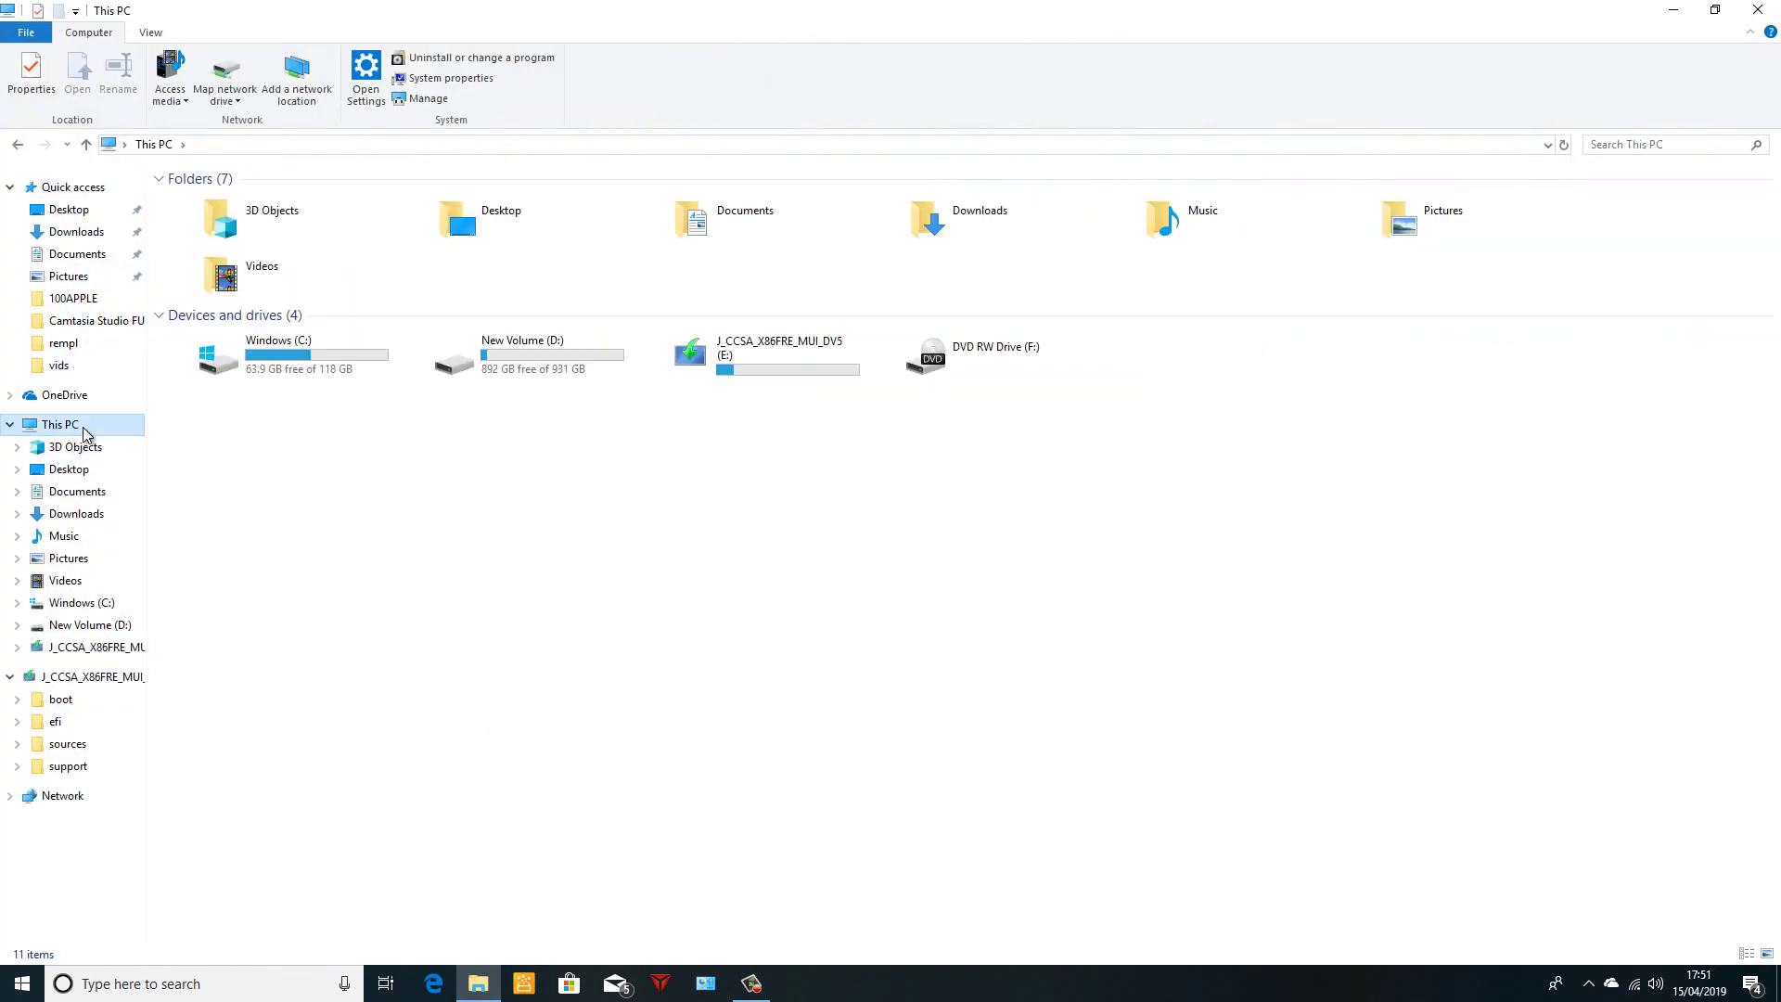
{"action": "double_click", "coordinate": [777, 373]}
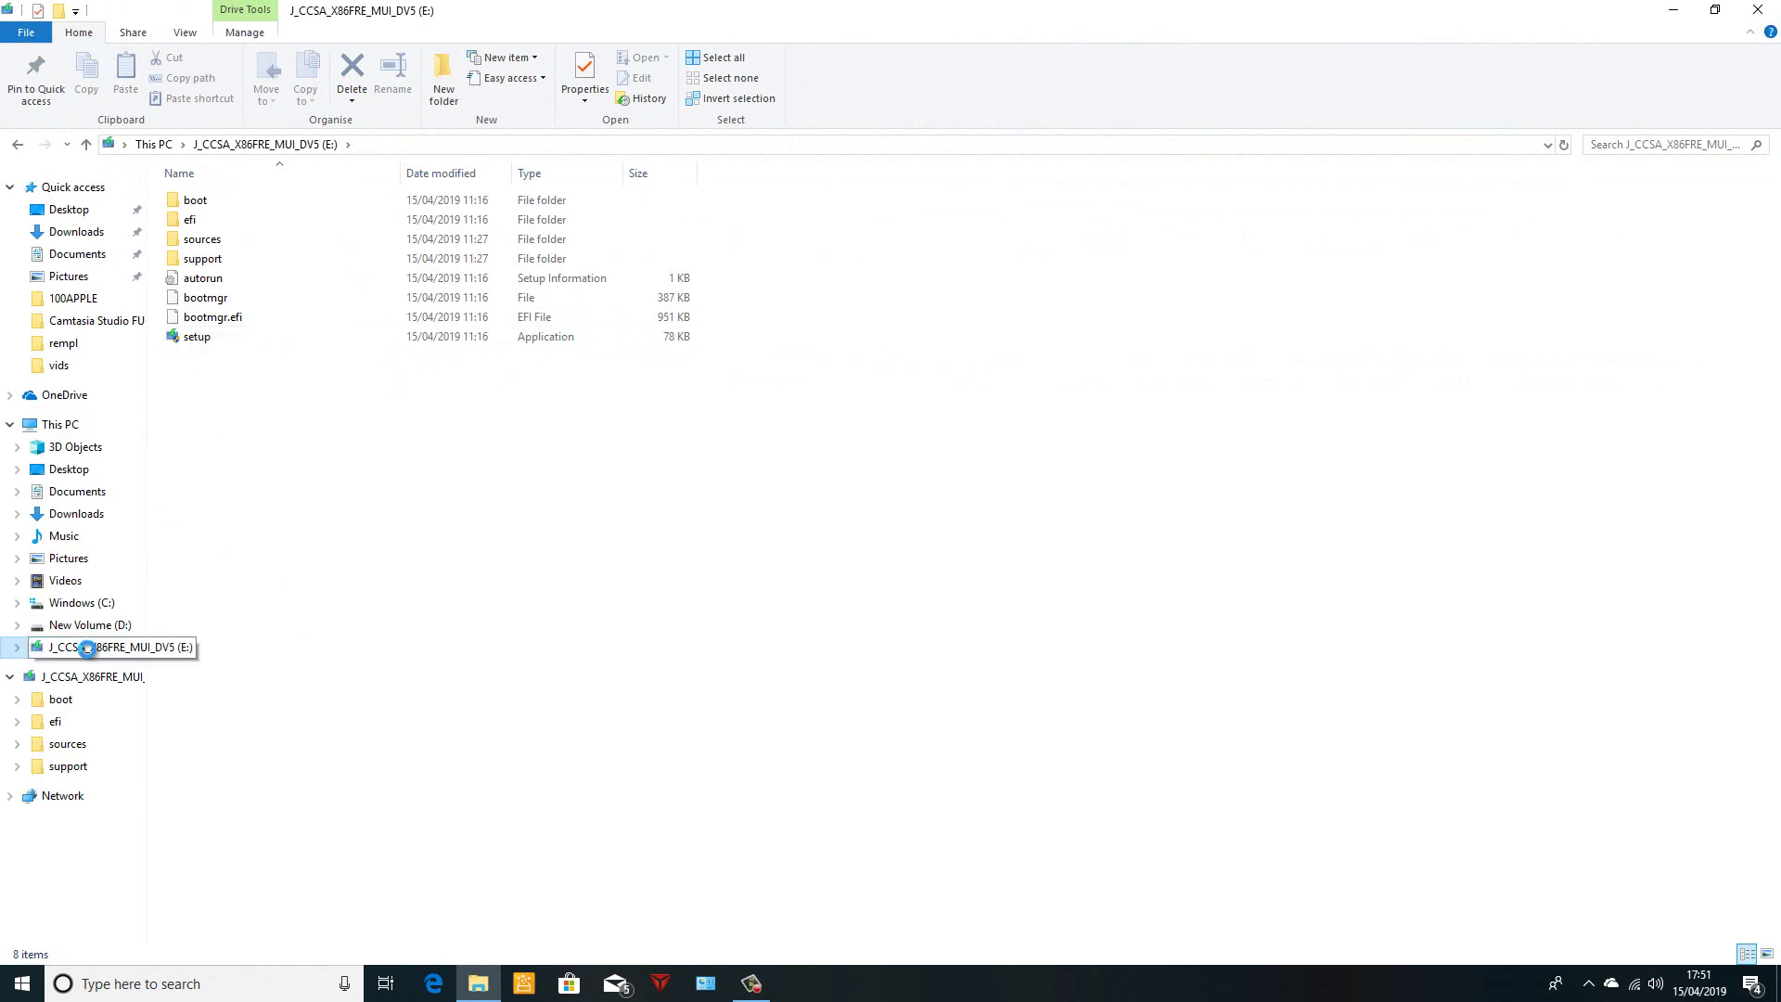
Quick-format drive E: as NTFS, accepting the erase warning and the completion message.
{"action": "right_click", "coordinate": [86, 648]}
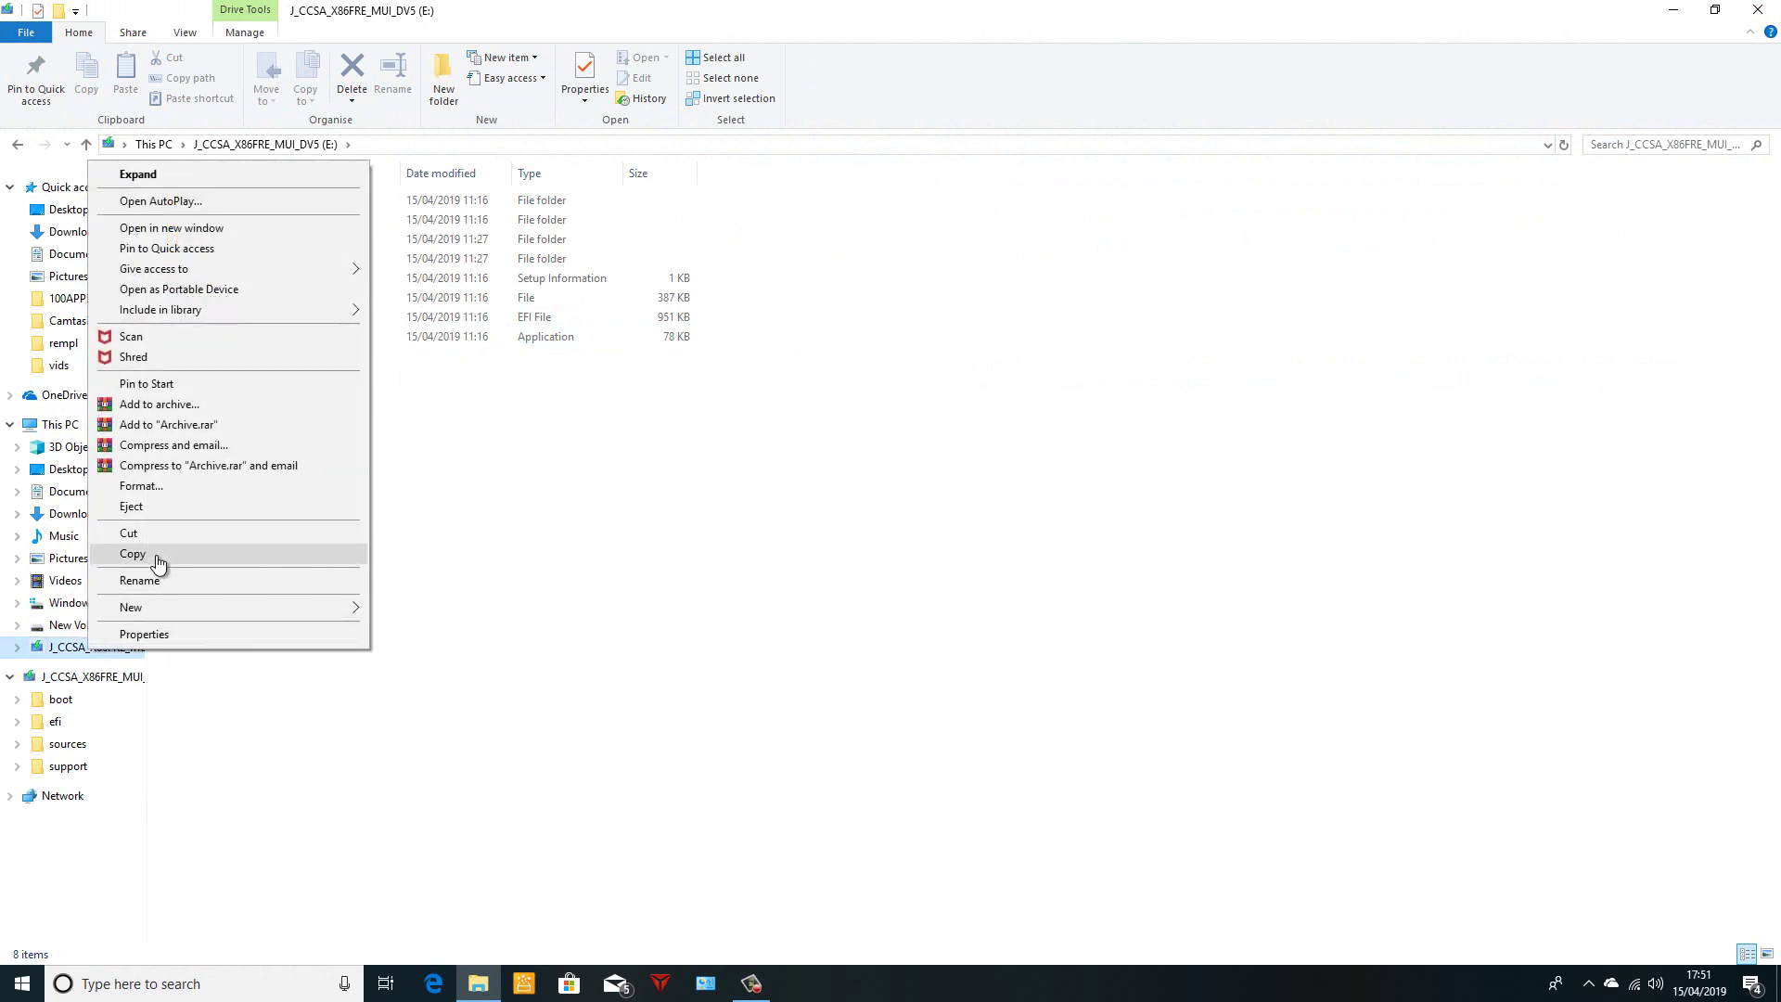
{"action": "left_click", "coordinate": [156, 486]}
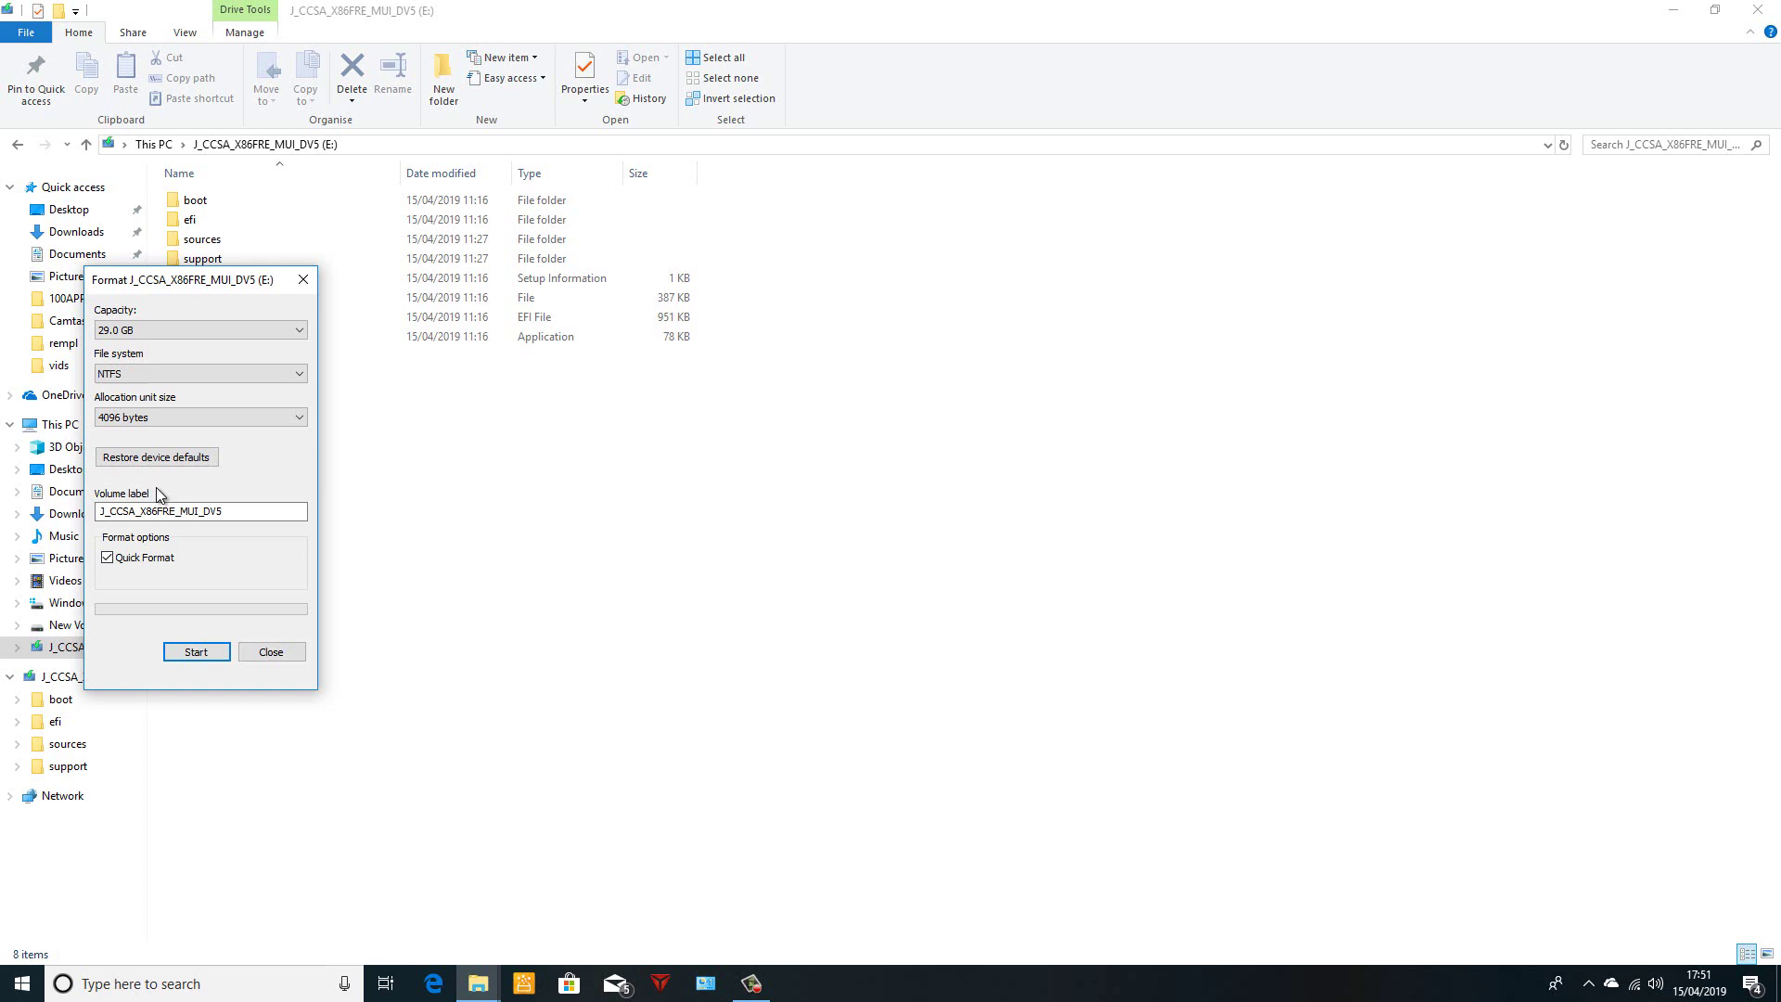
{"action": "left_click", "coordinate": [197, 652]}
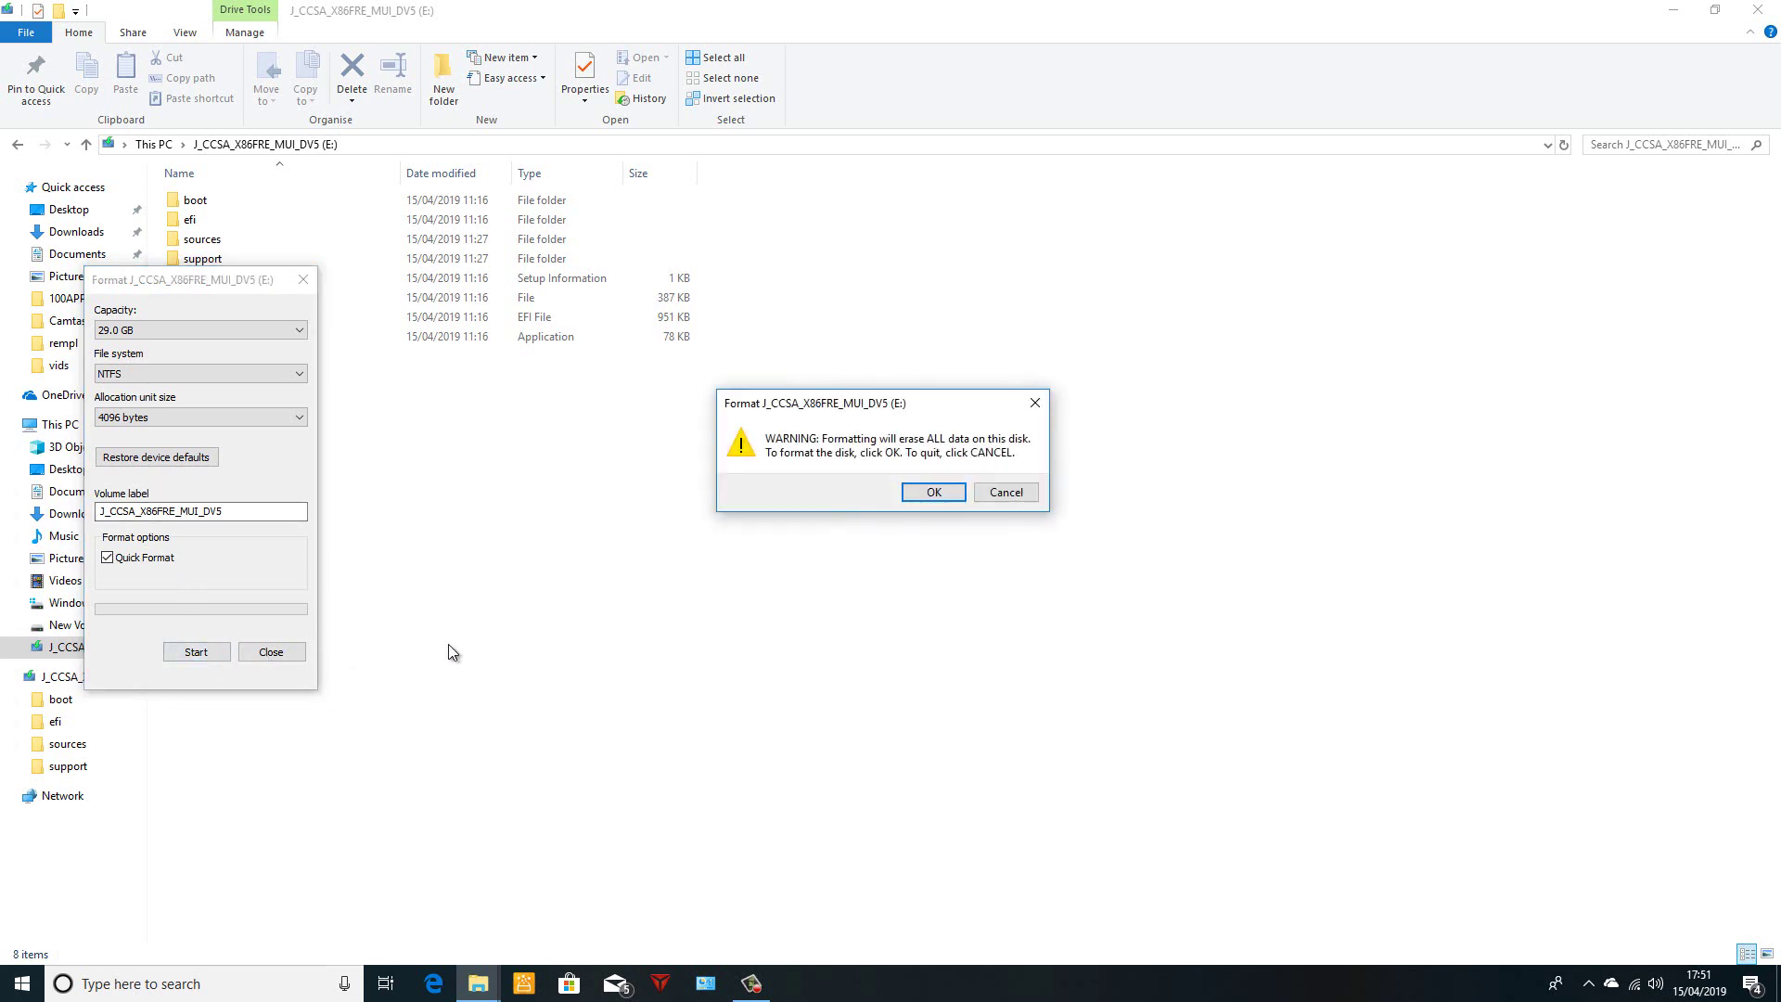
{"action": "left_click", "coordinate": [944, 497]}
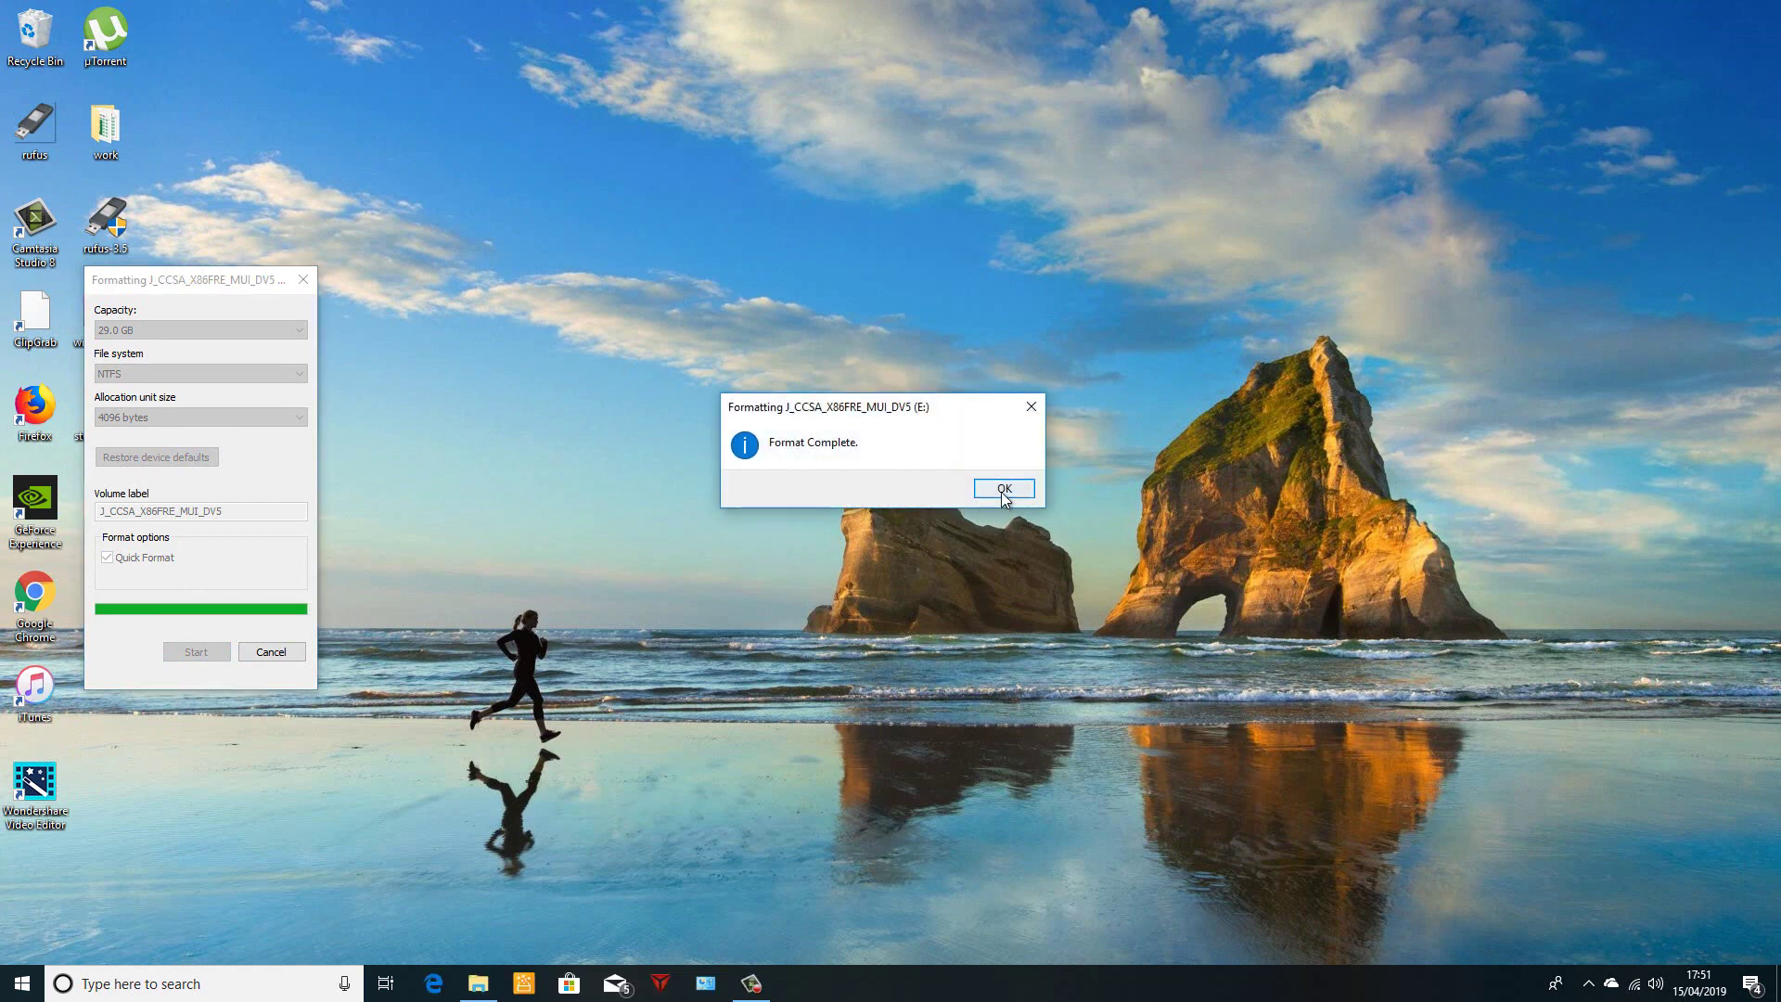
{"action": "left_click", "coordinate": [1003, 493]}
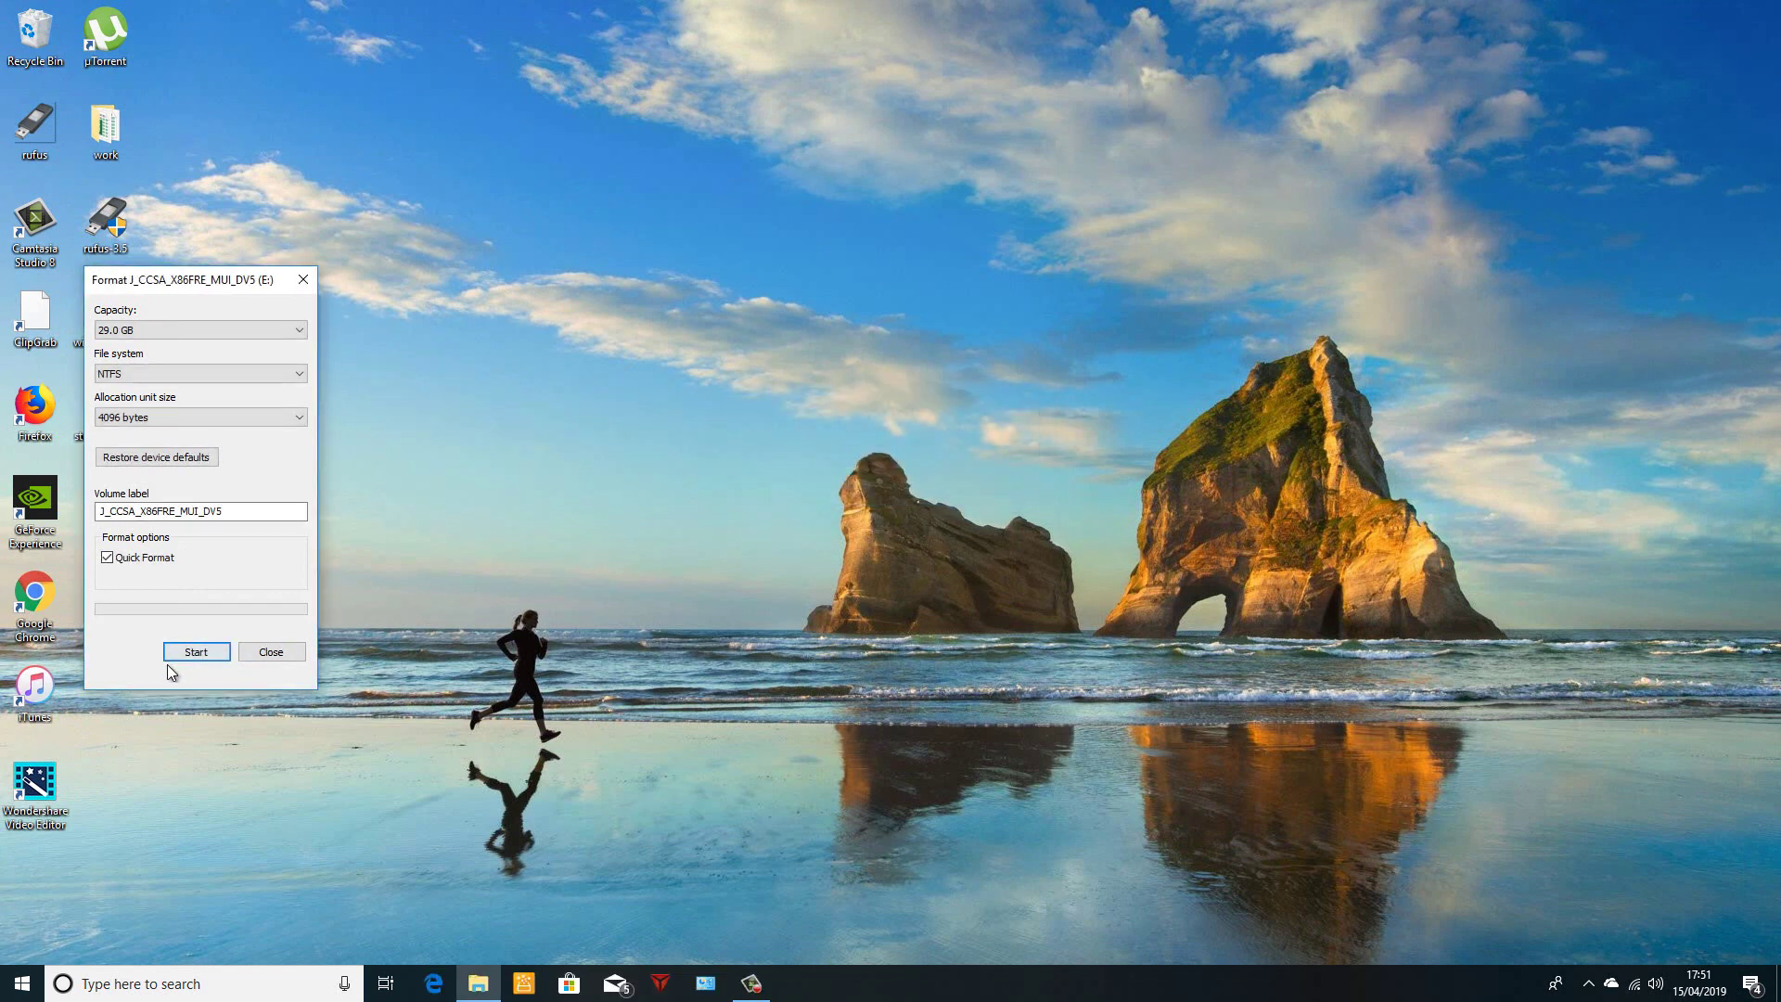
Close the Format dialog and the stray Photos image, then reposition the Rufus 3.5 window.
{"action": "left_click", "coordinate": [259, 655]}
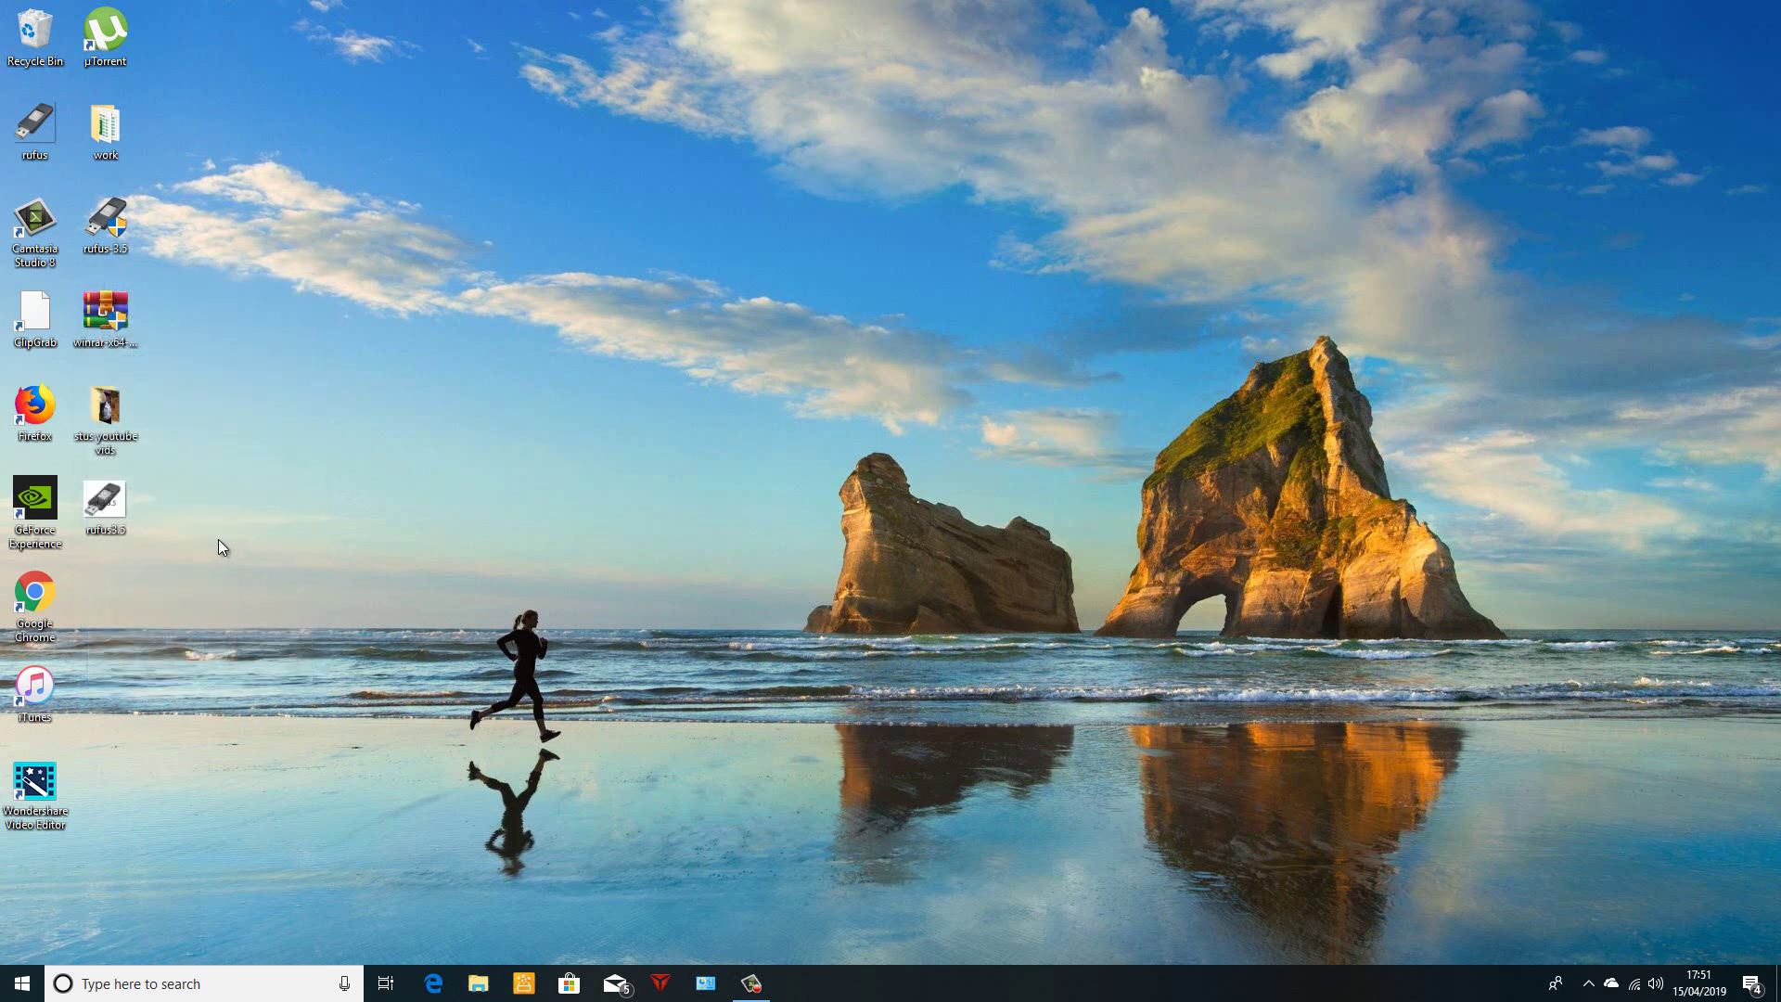
{"action": "double_click", "coordinate": [103, 519]}
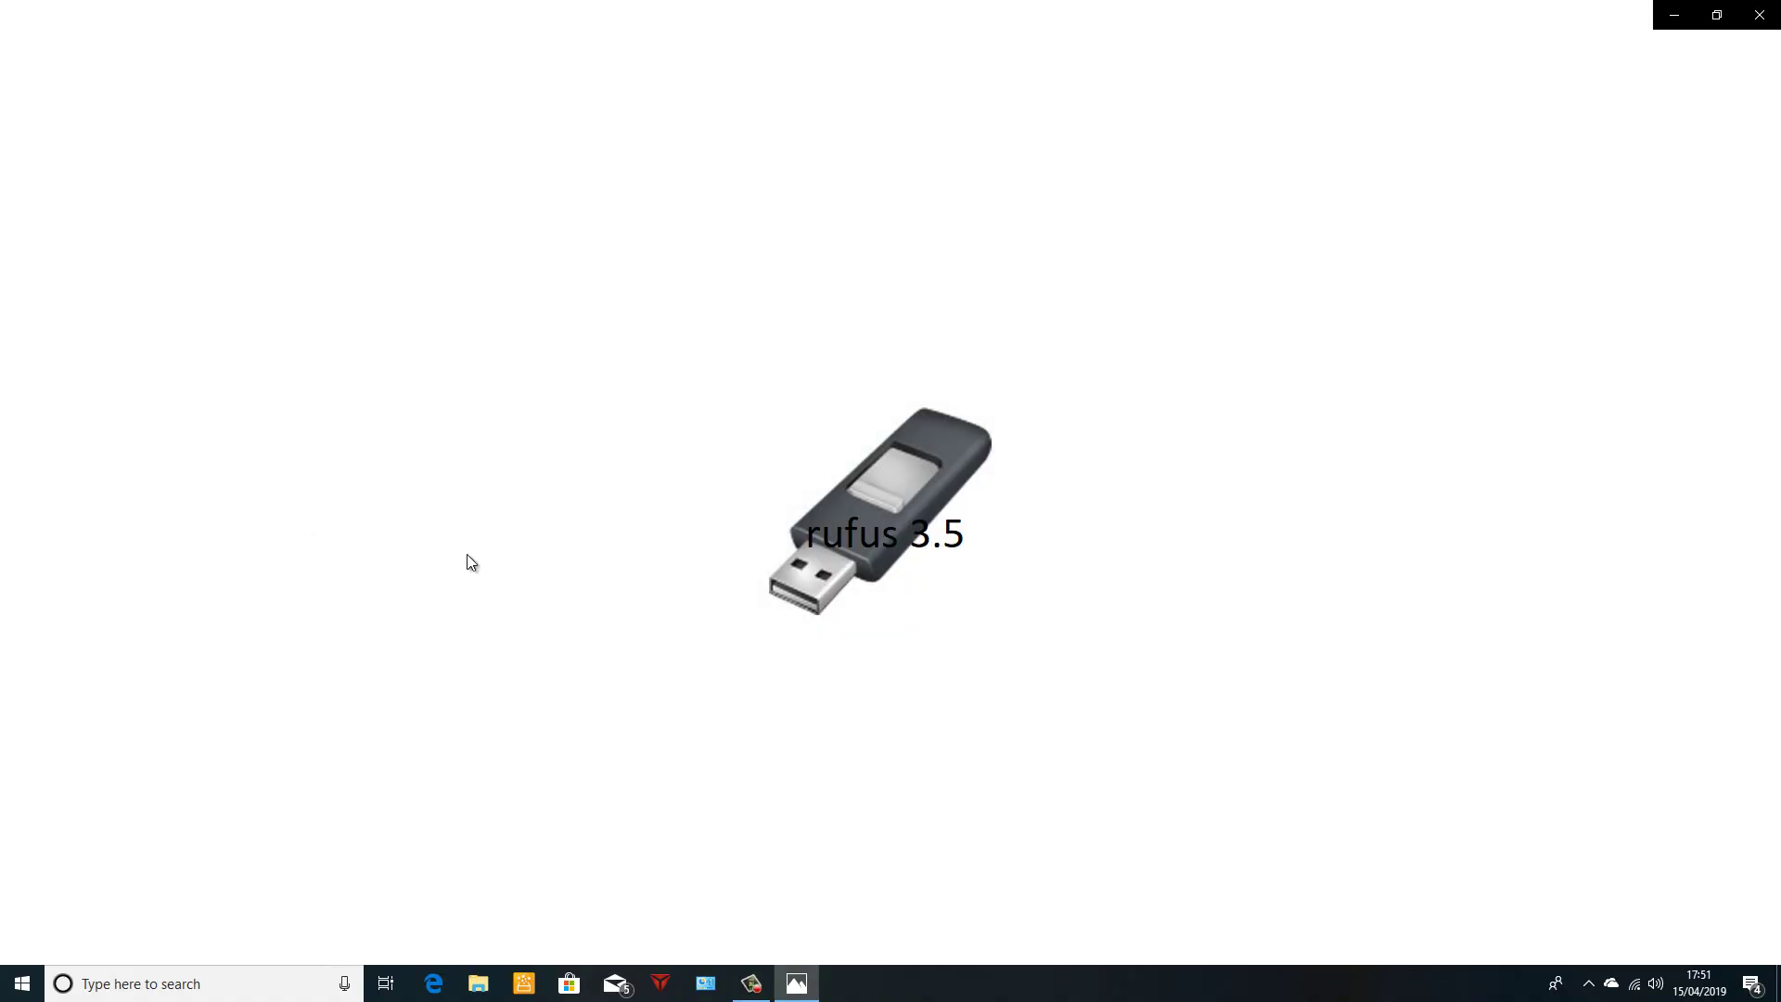
{"action": "left_click", "coordinate": [1768, 18]}
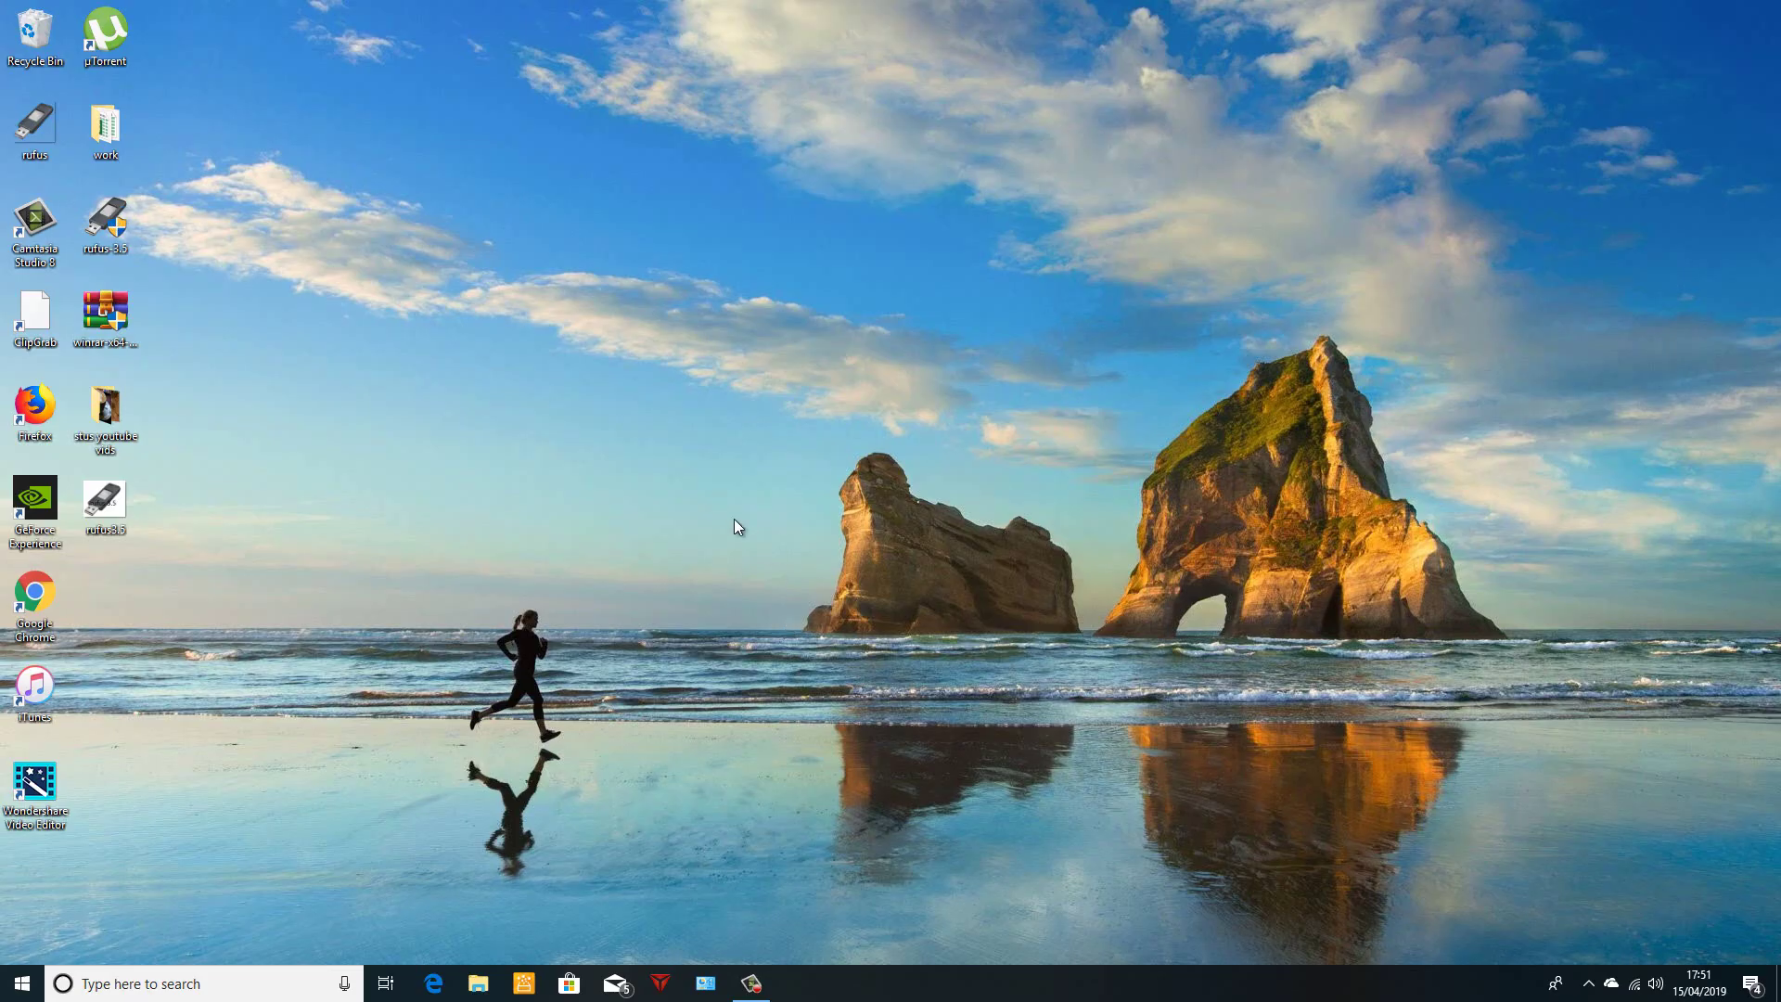
{"action": "left_click_drag", "start_coordinate": [870, 188], "coordinate": [831, 178]}
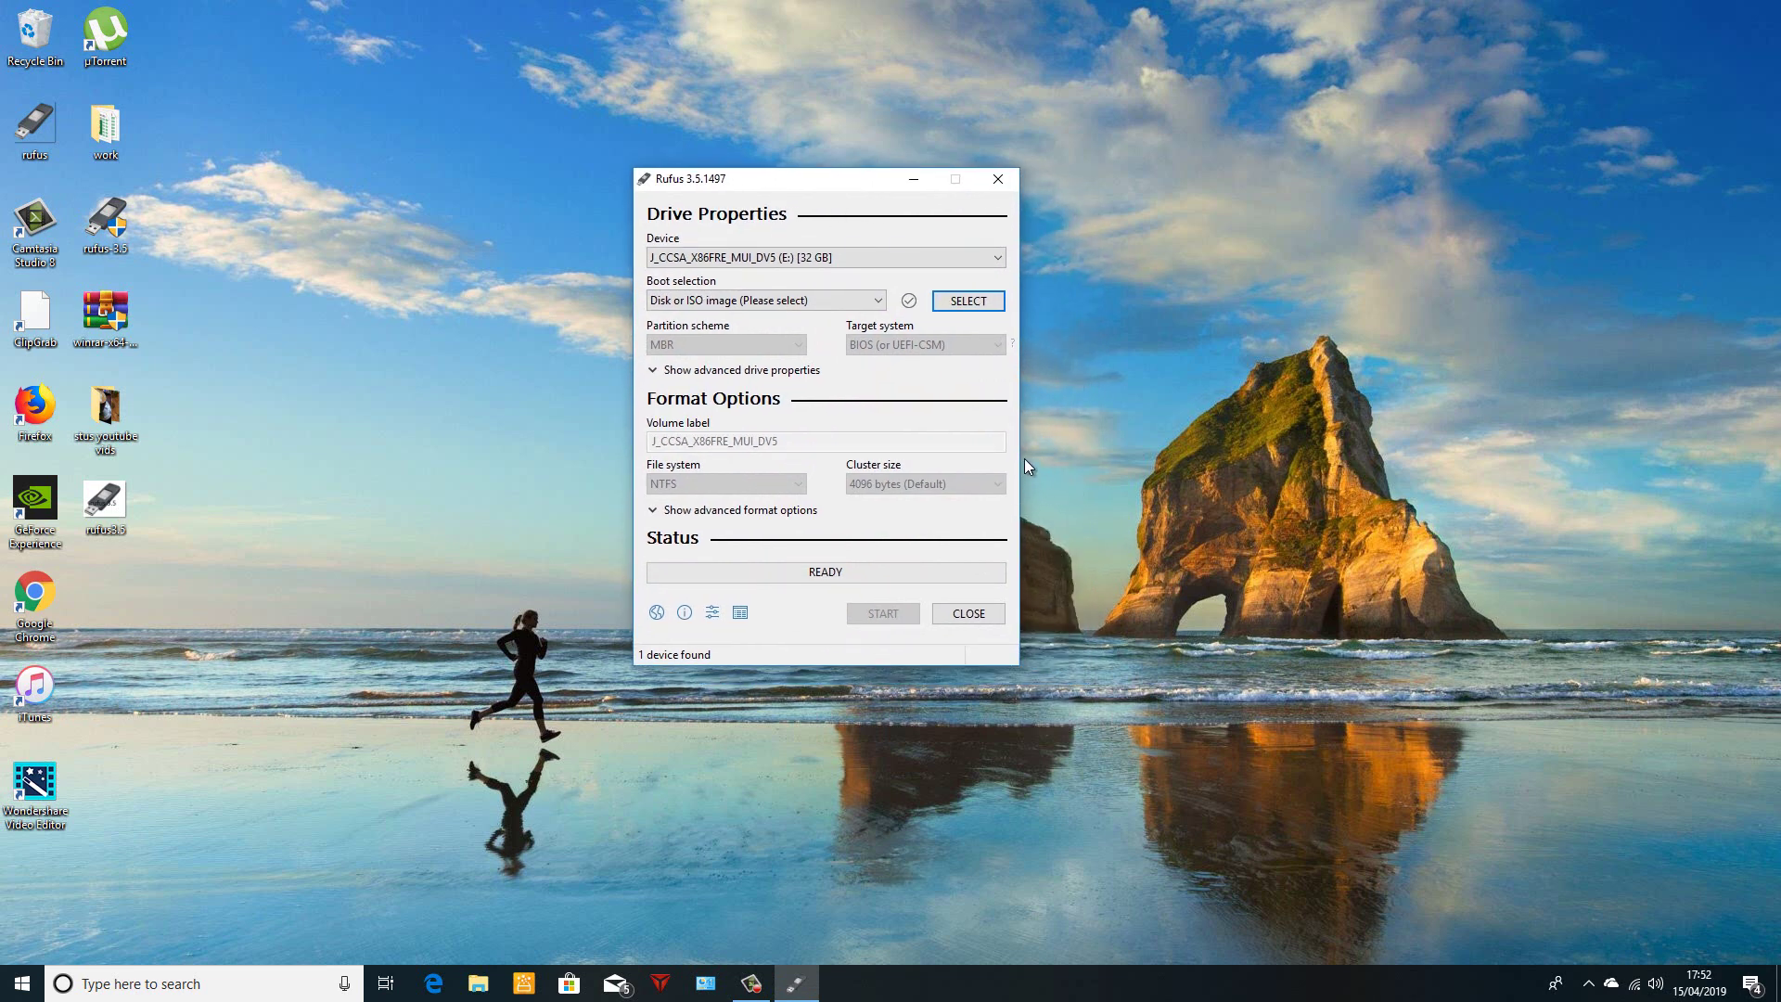
Load the Windows 10 PRO ISO as Rufus's boot image.
{"action": "left_click", "coordinate": [972, 301]}
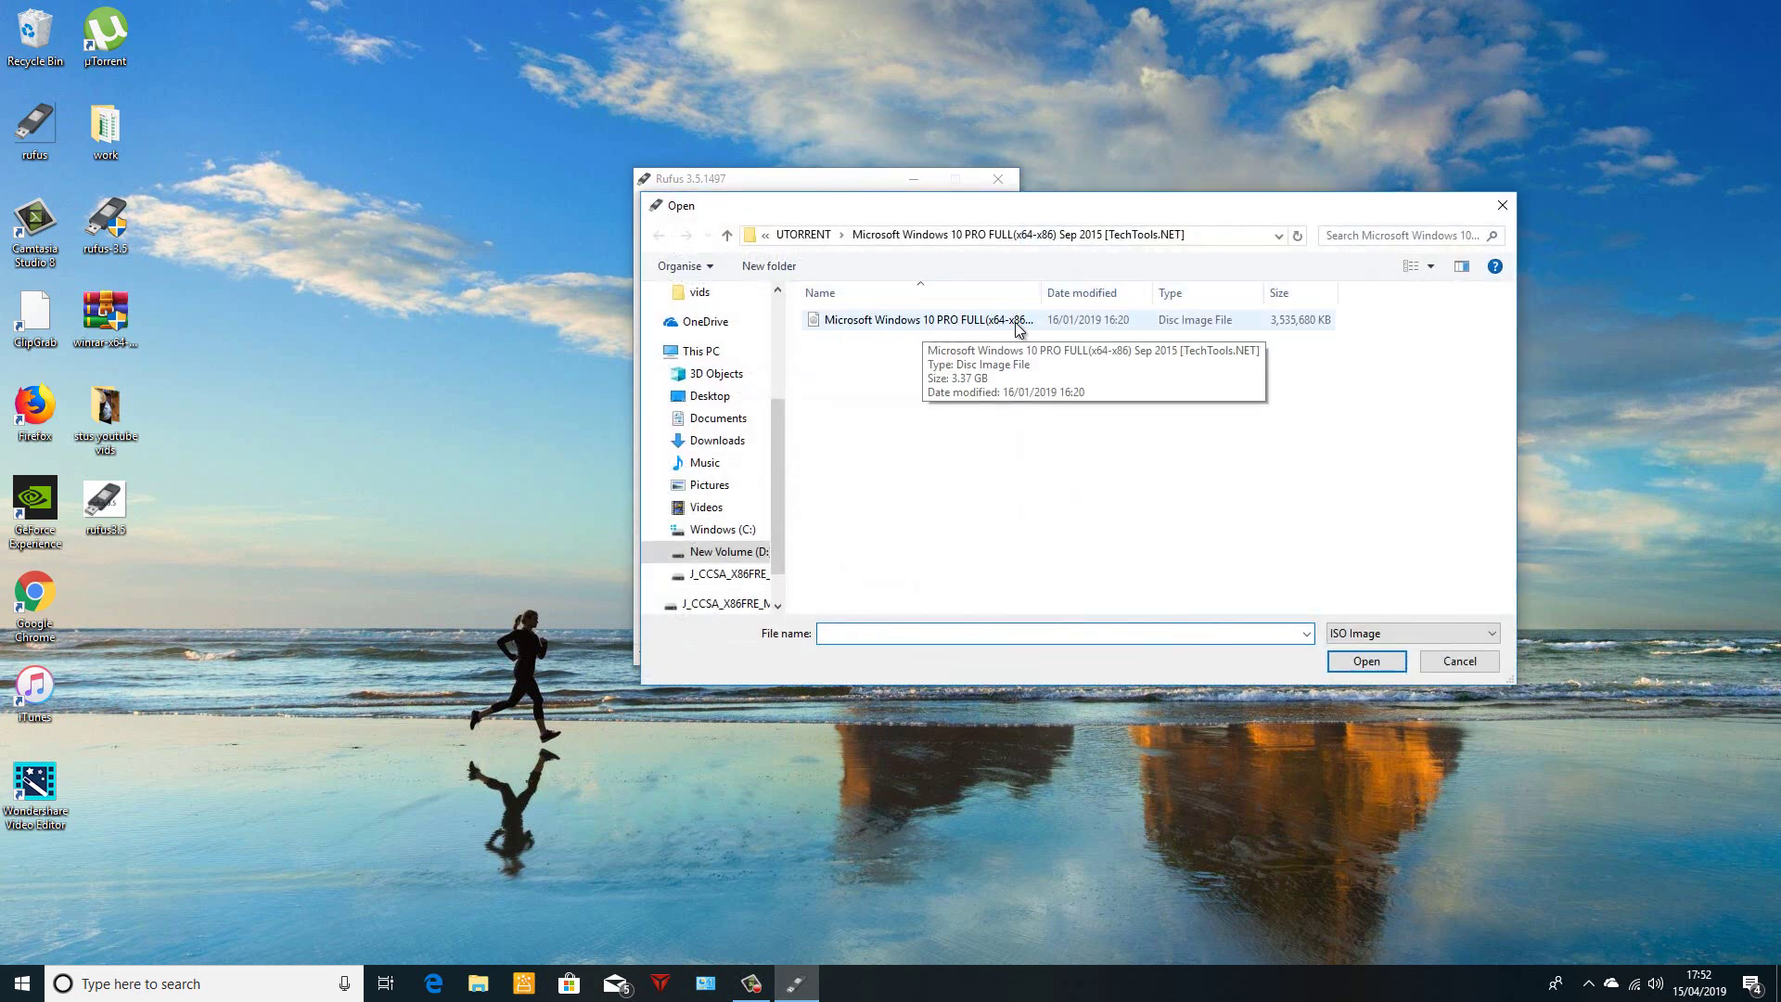
{"action": "double_click", "coordinate": [998, 325]}
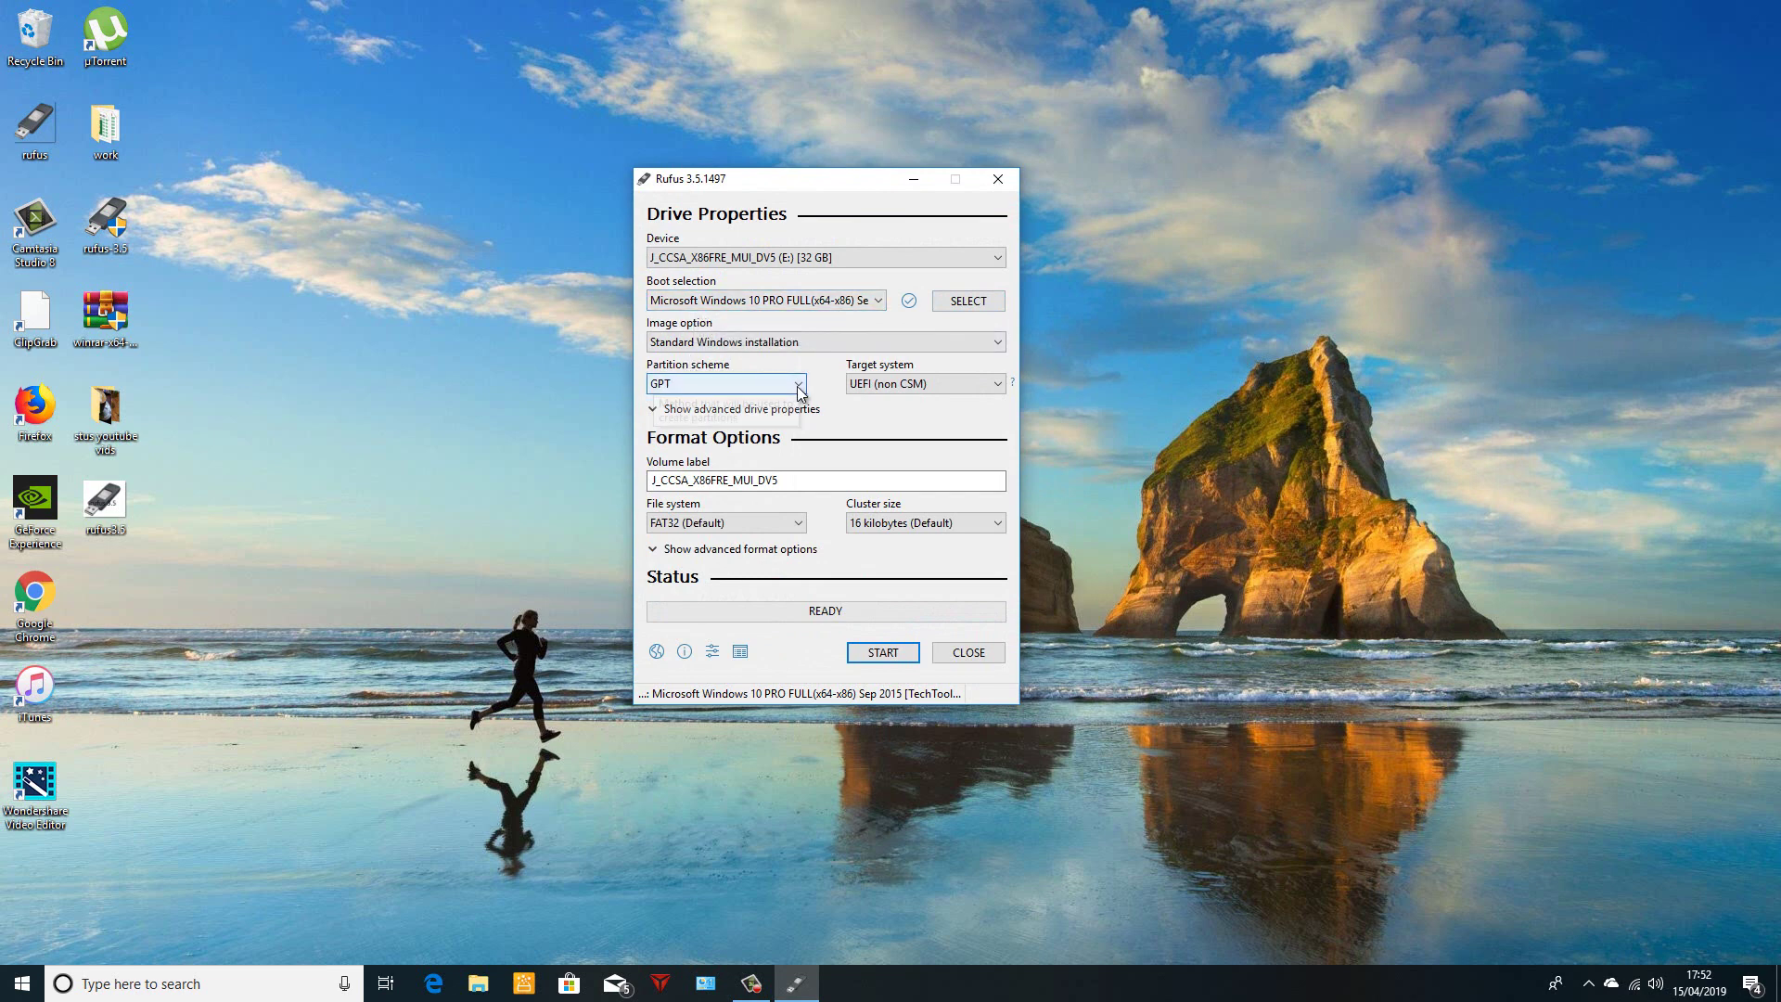
Choose MBR partitioning, giving a BIOS target with NTFS file system.
{"action": "left_click", "coordinate": [799, 388]}
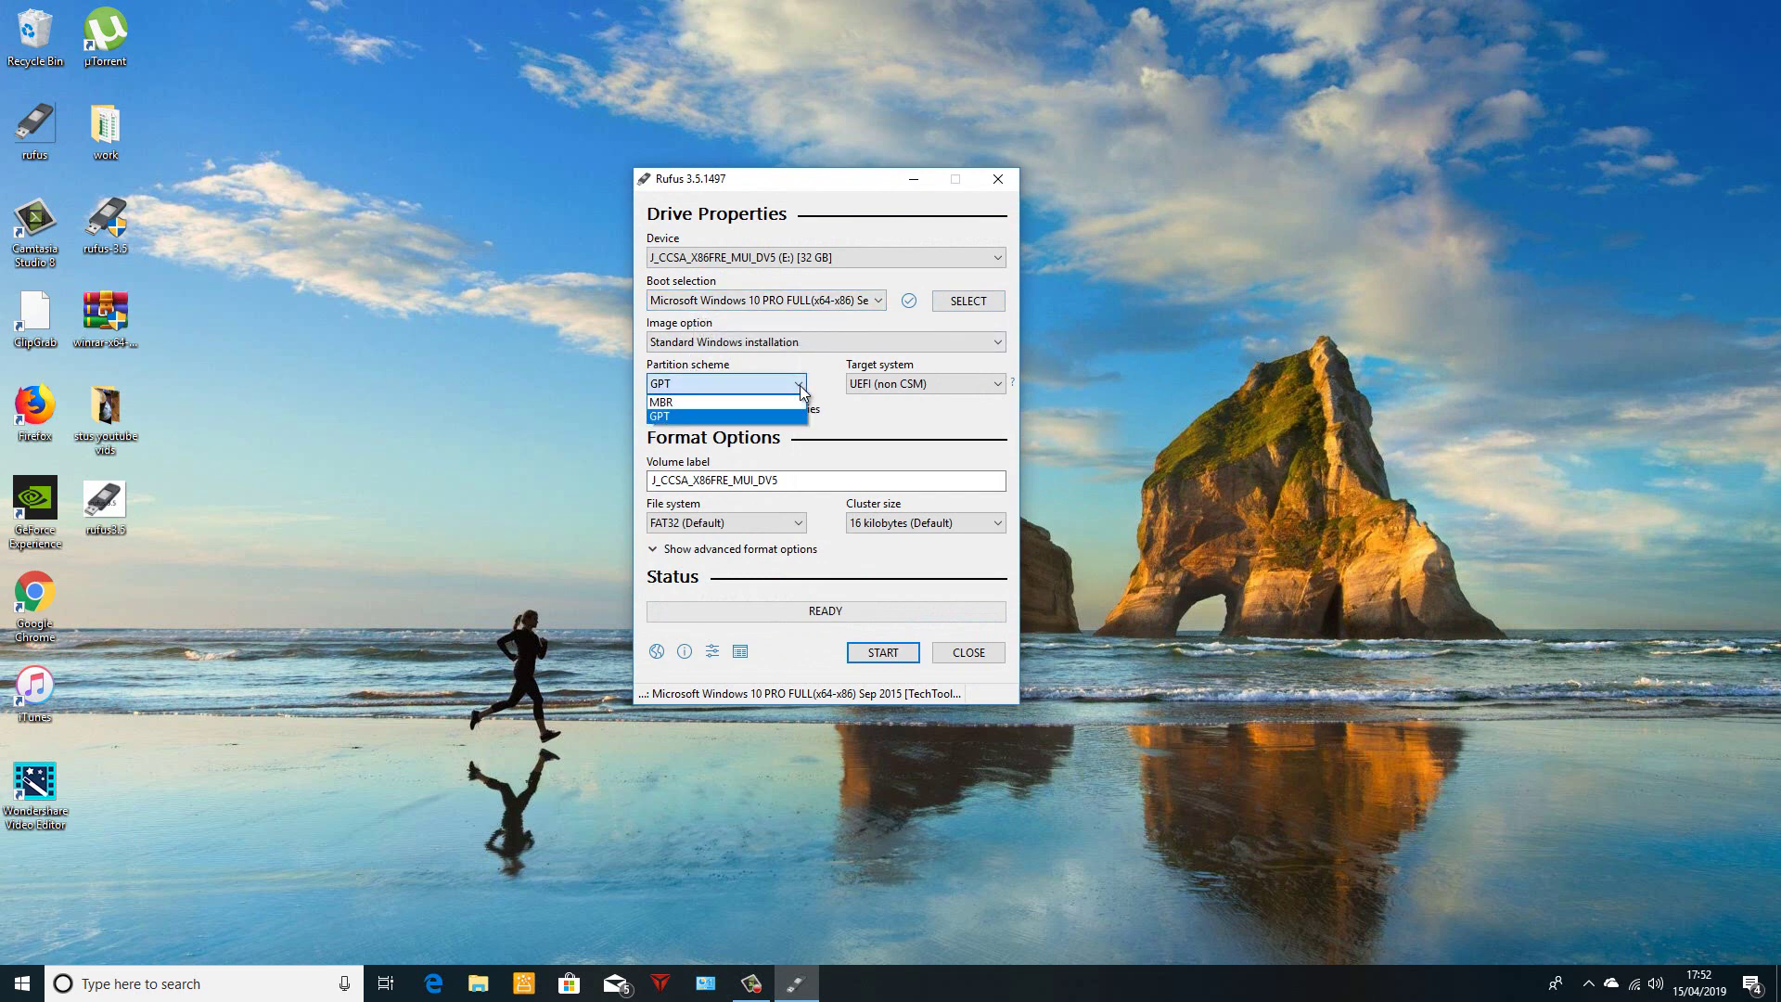
{"action": "left_click", "coordinate": [680, 401]}
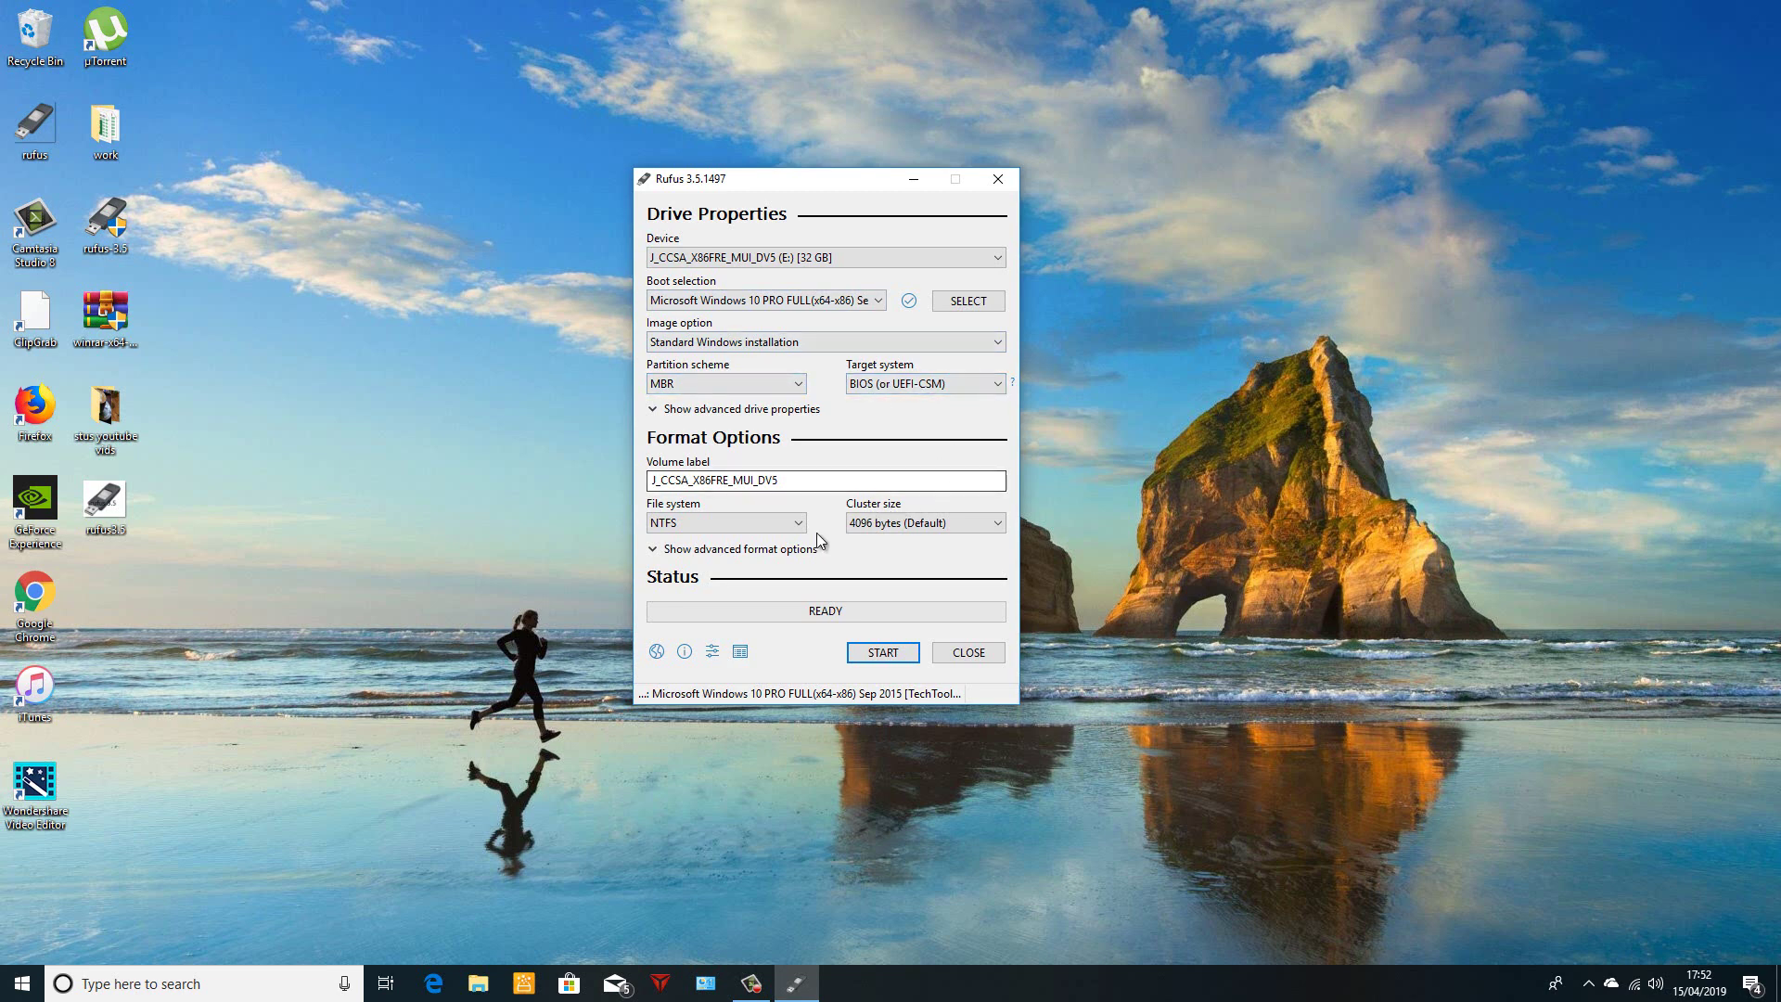
Start writing the Windows 10 ISO to the USB drive, accepting the data-destruction warning.
{"action": "left_click", "coordinate": [881, 652]}
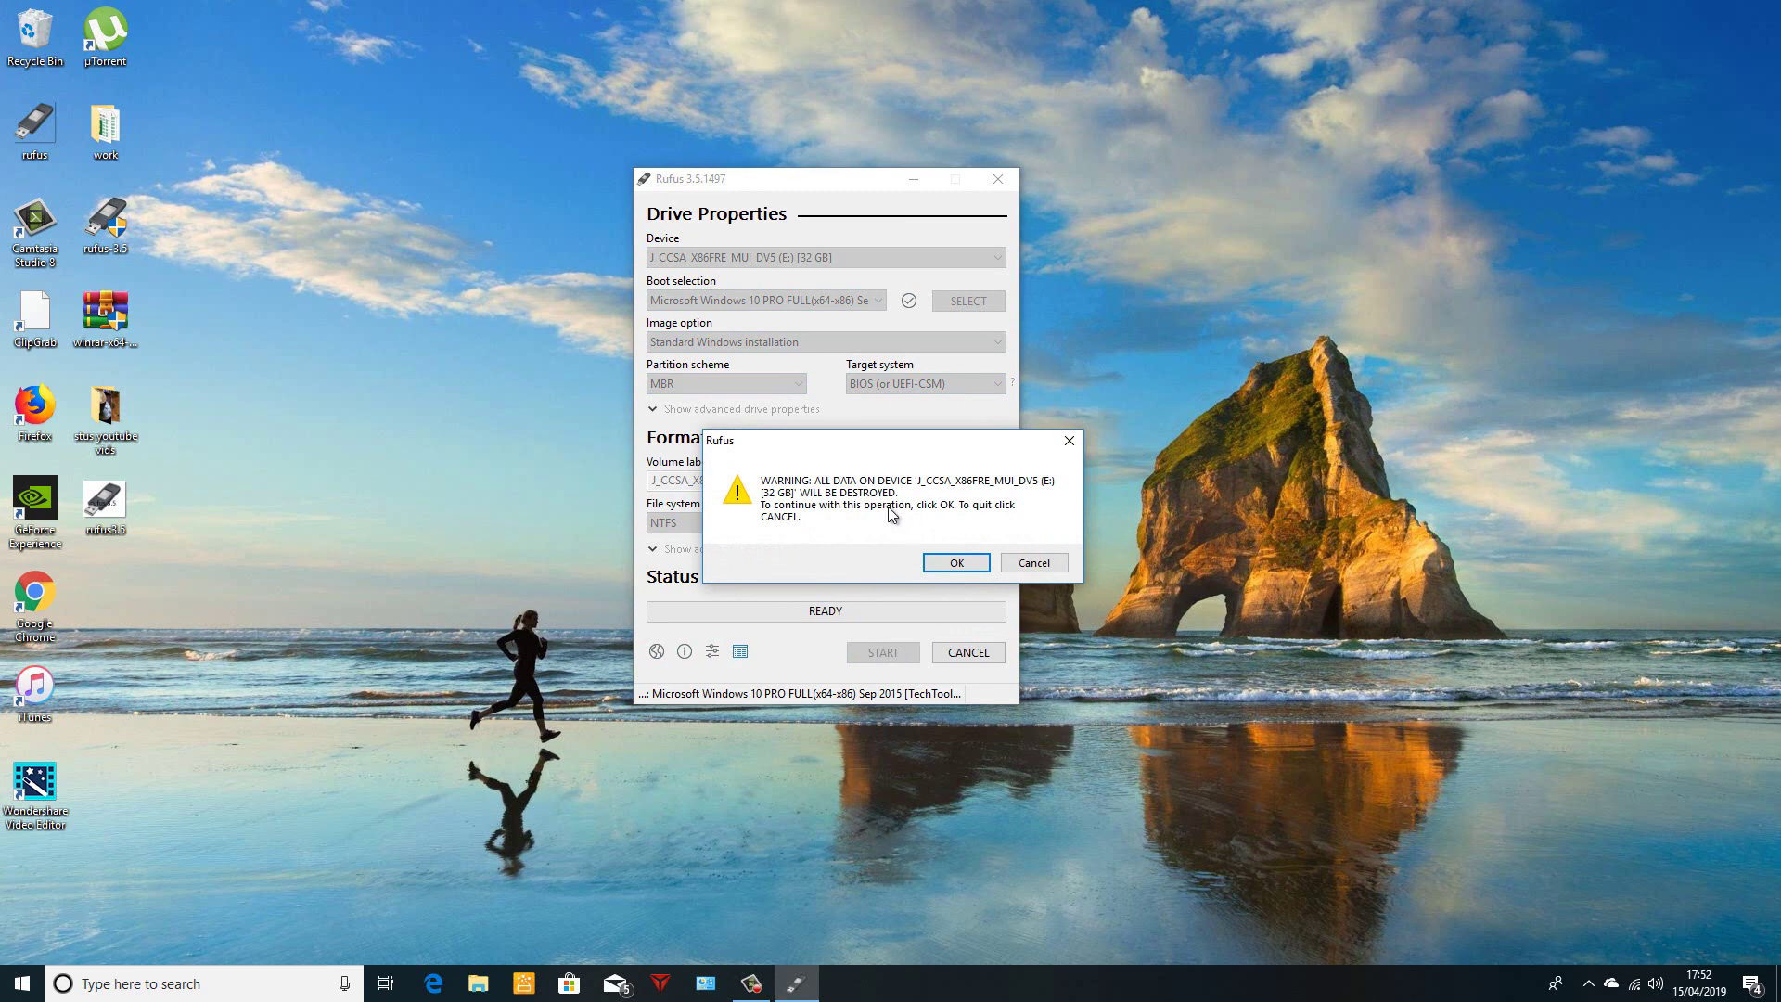
{"action": "left_click", "coordinate": [954, 564]}
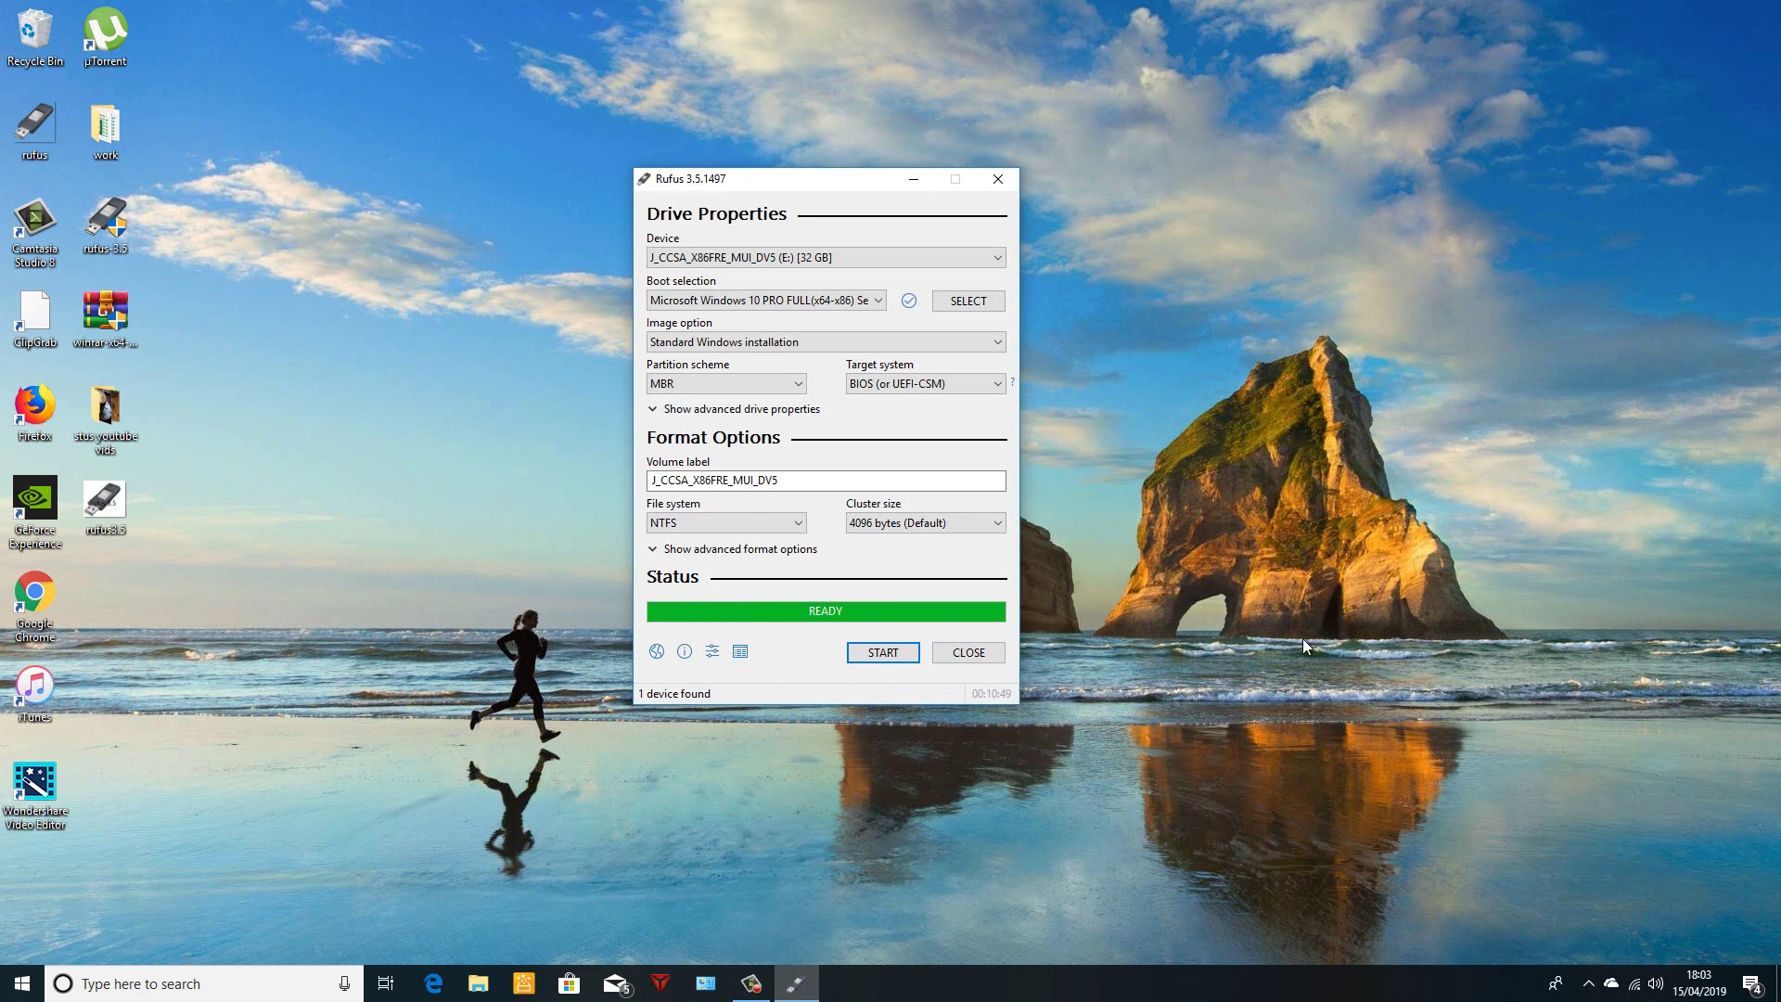
Close Rufus, check drive E: holds the Windows setup files, then close File Explorer.
{"action": "left_click", "coordinate": [977, 652]}
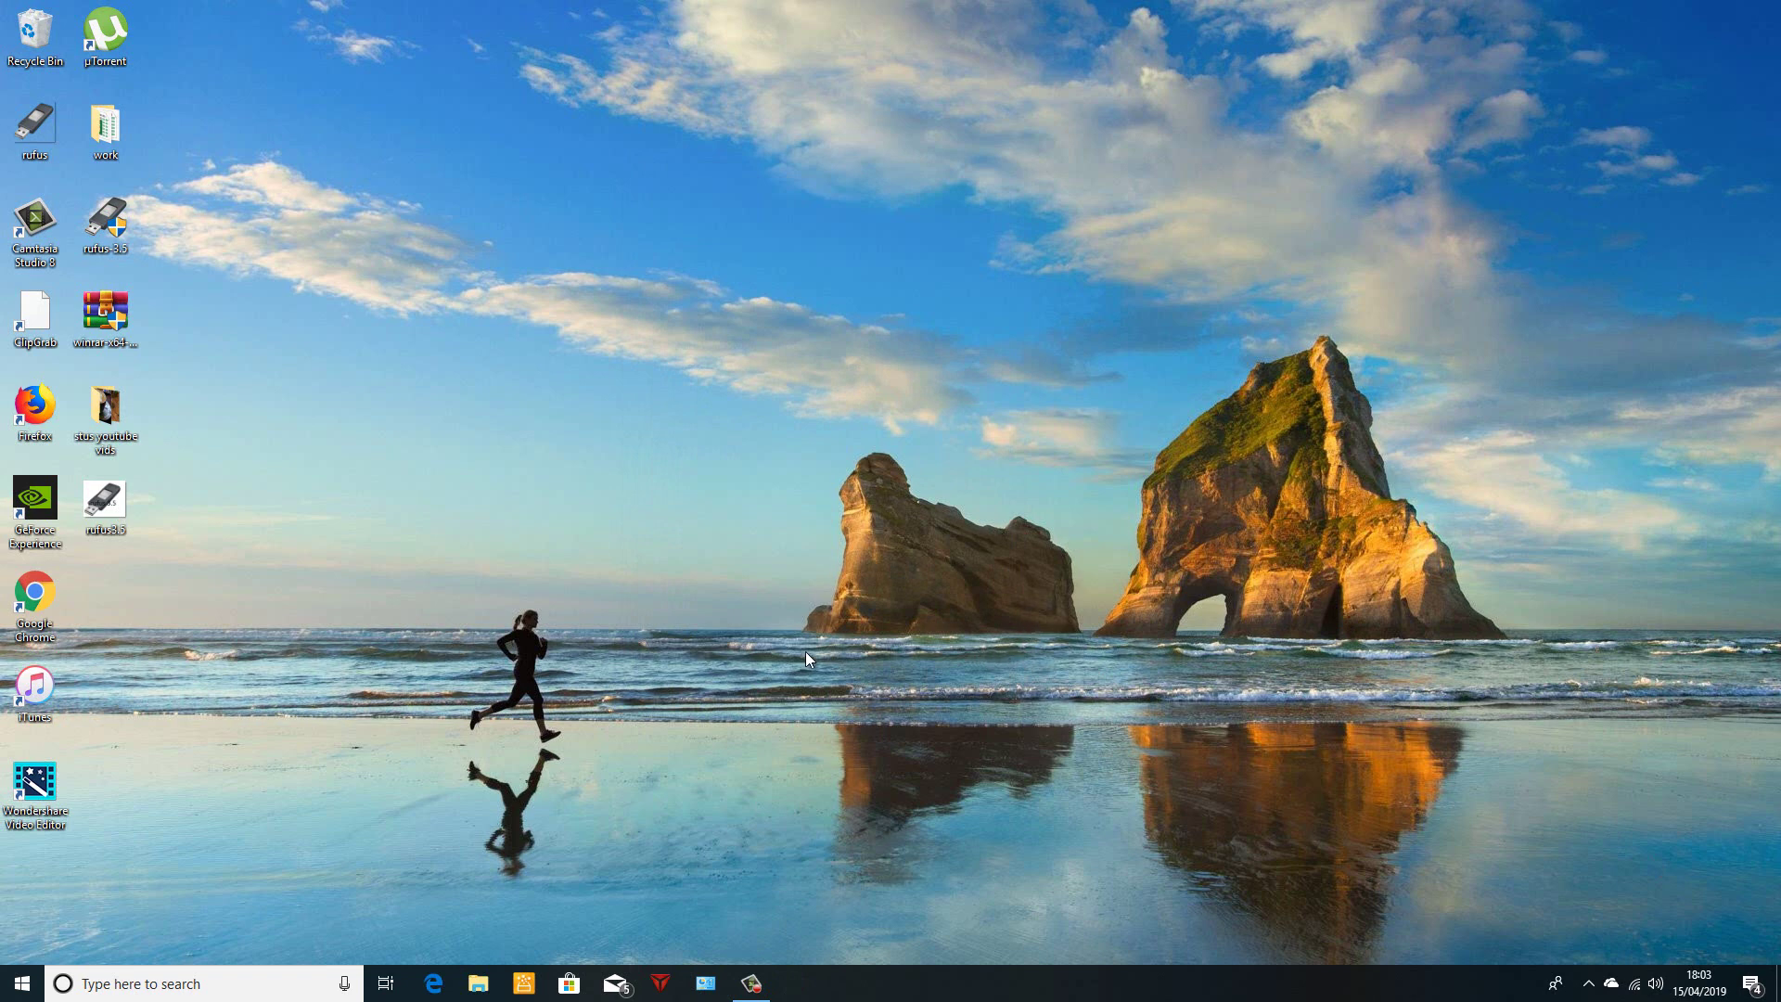
{"action": "left_click", "coordinate": [476, 984]}
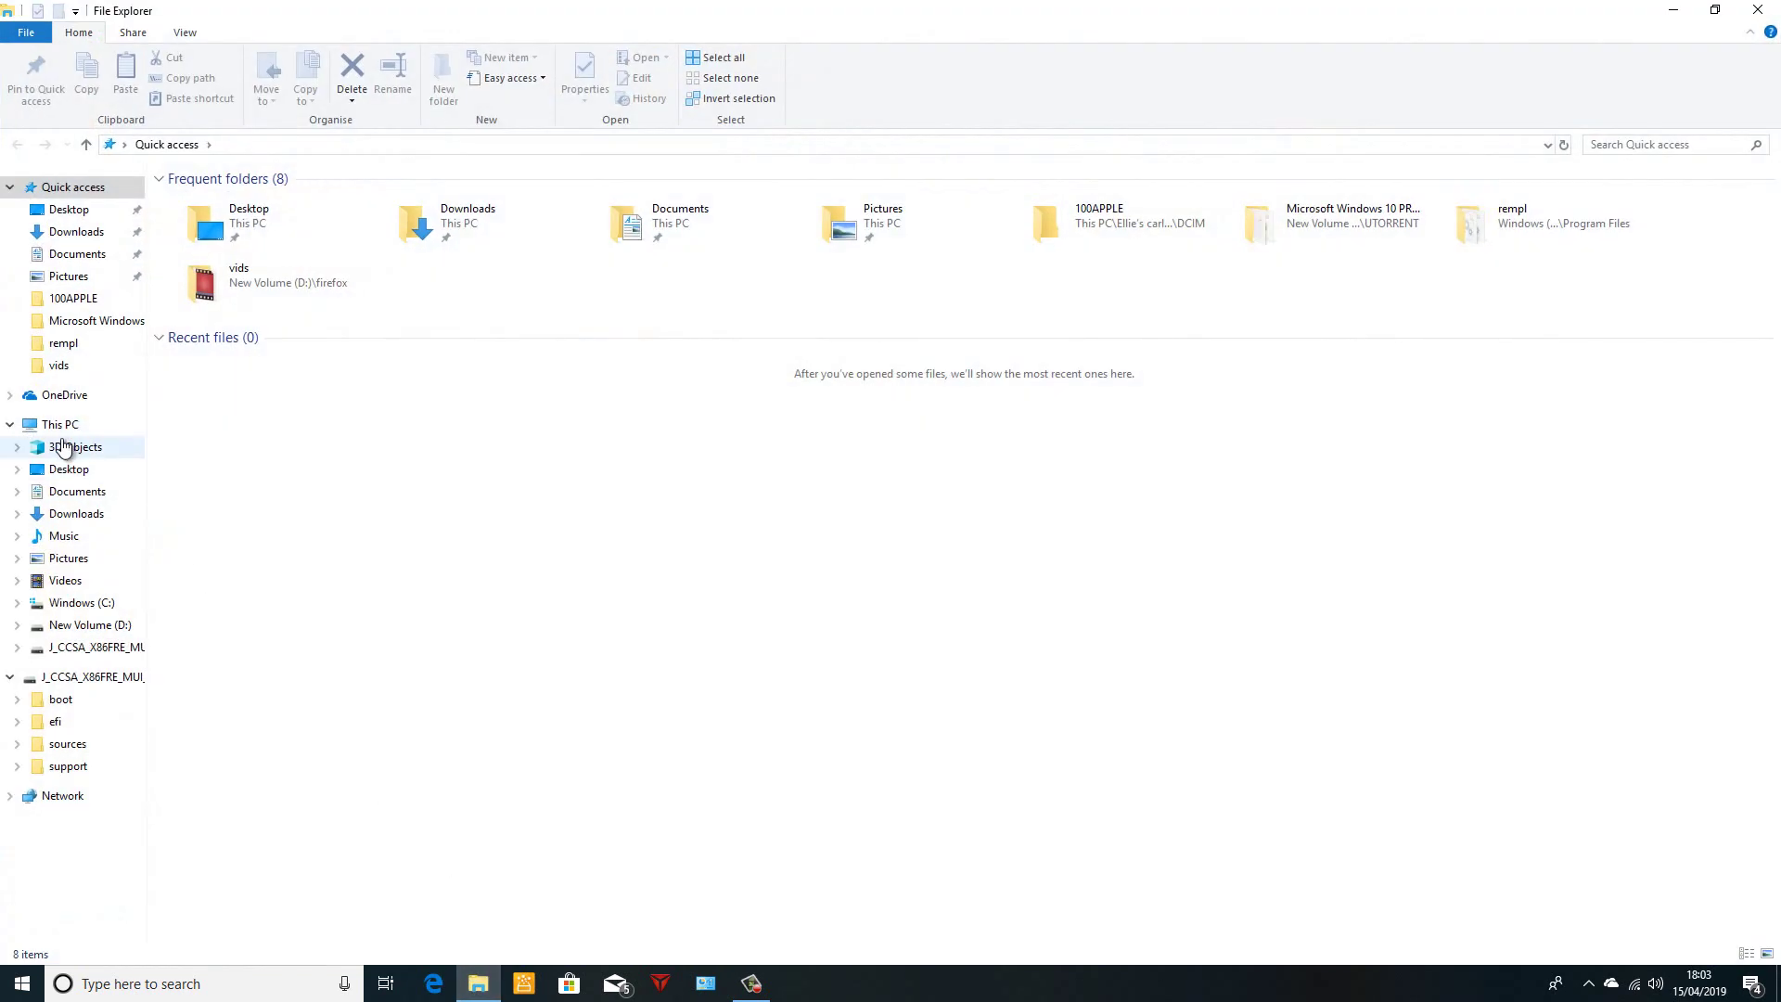
{"action": "left_click", "coordinate": [62, 426]}
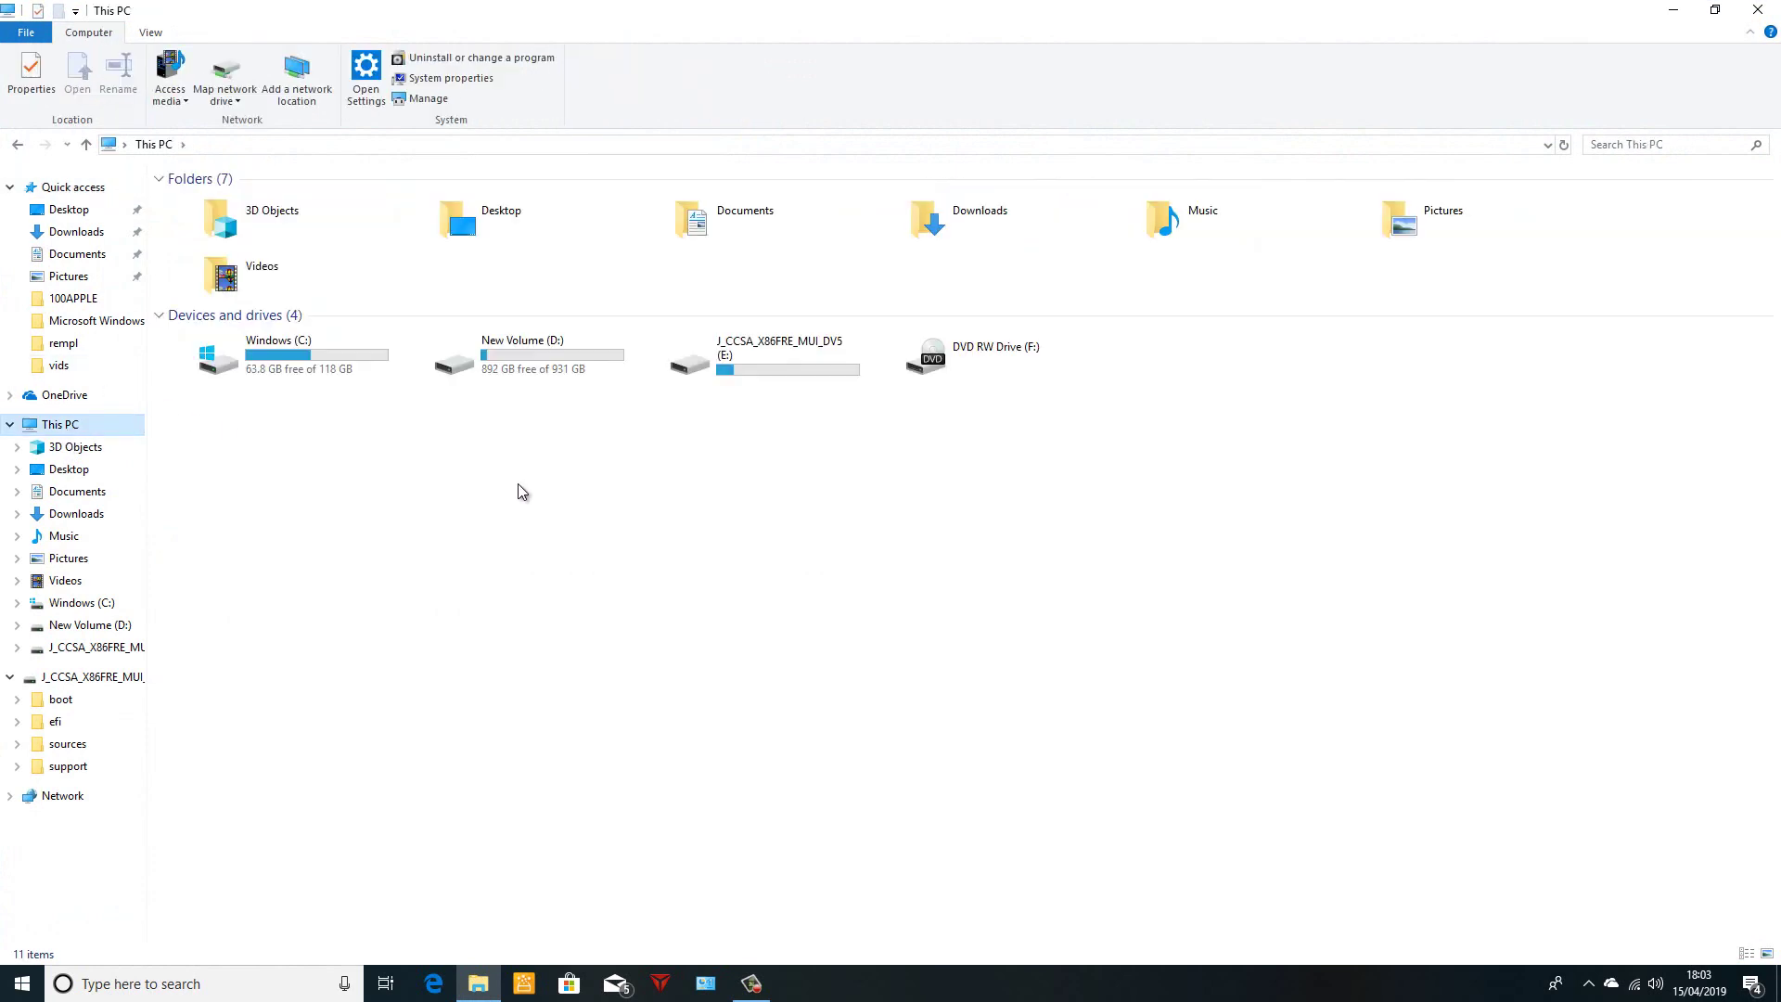
{"action": "double_click", "coordinate": [739, 374]}
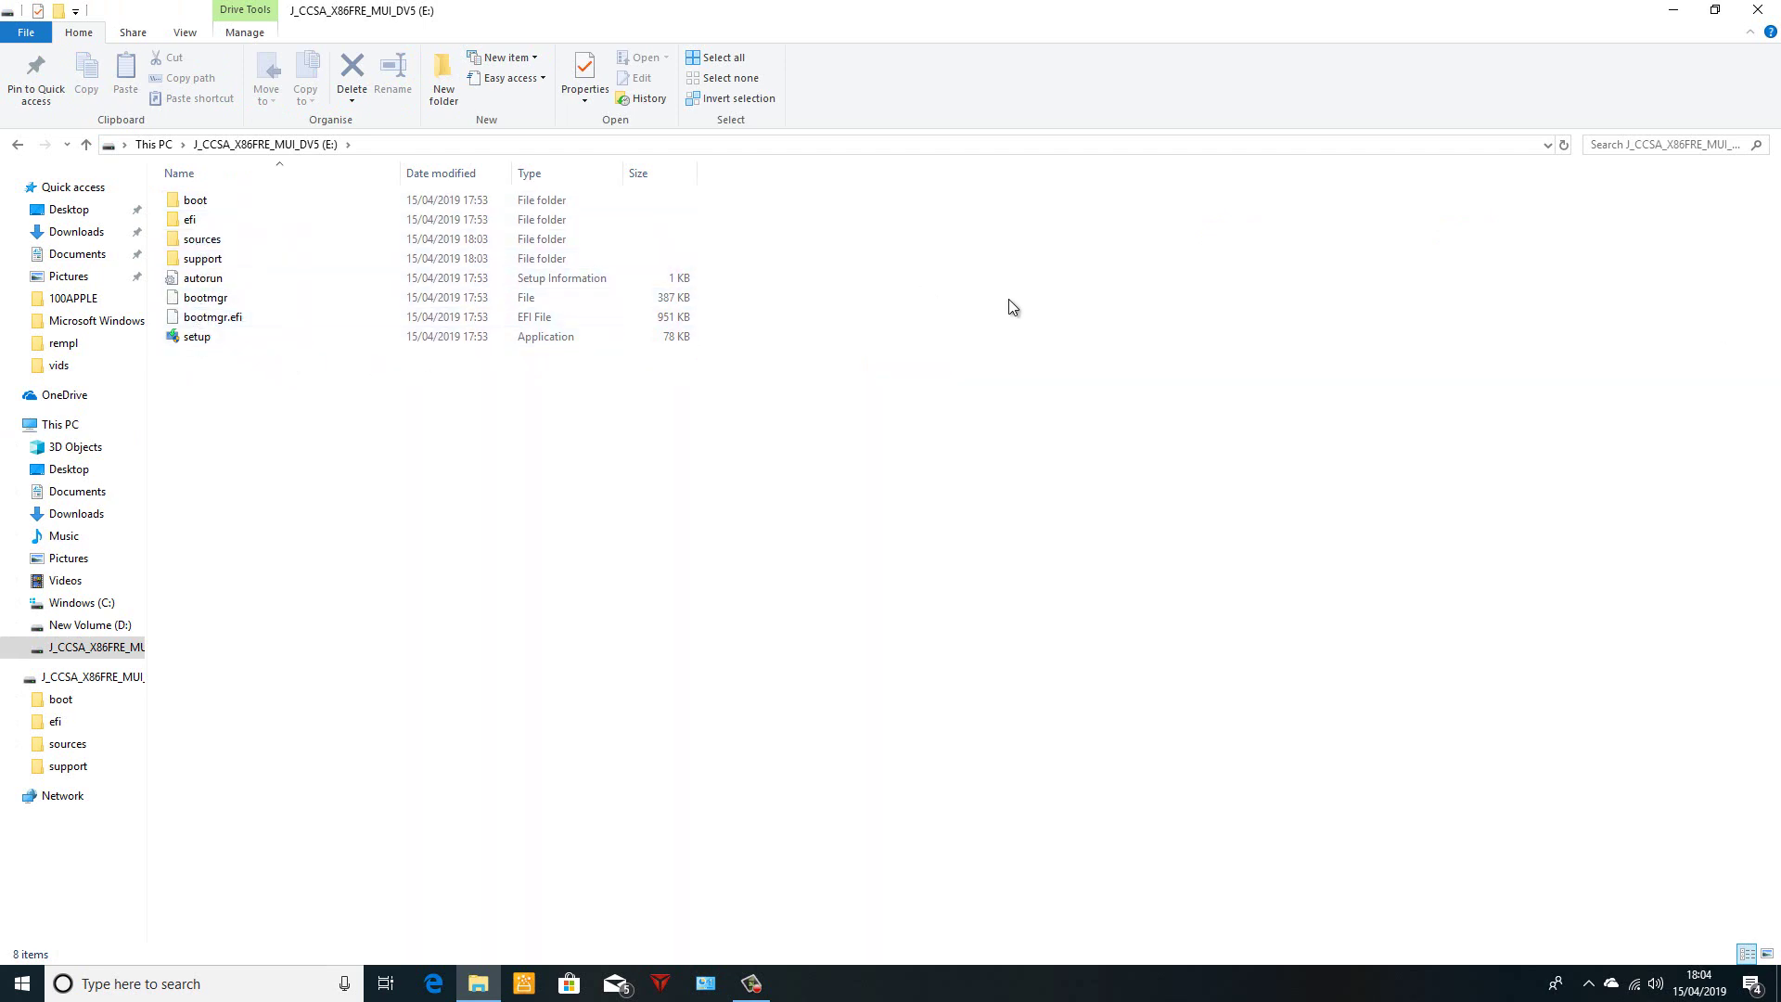
{"action": "left_click", "coordinate": [1757, 10]}
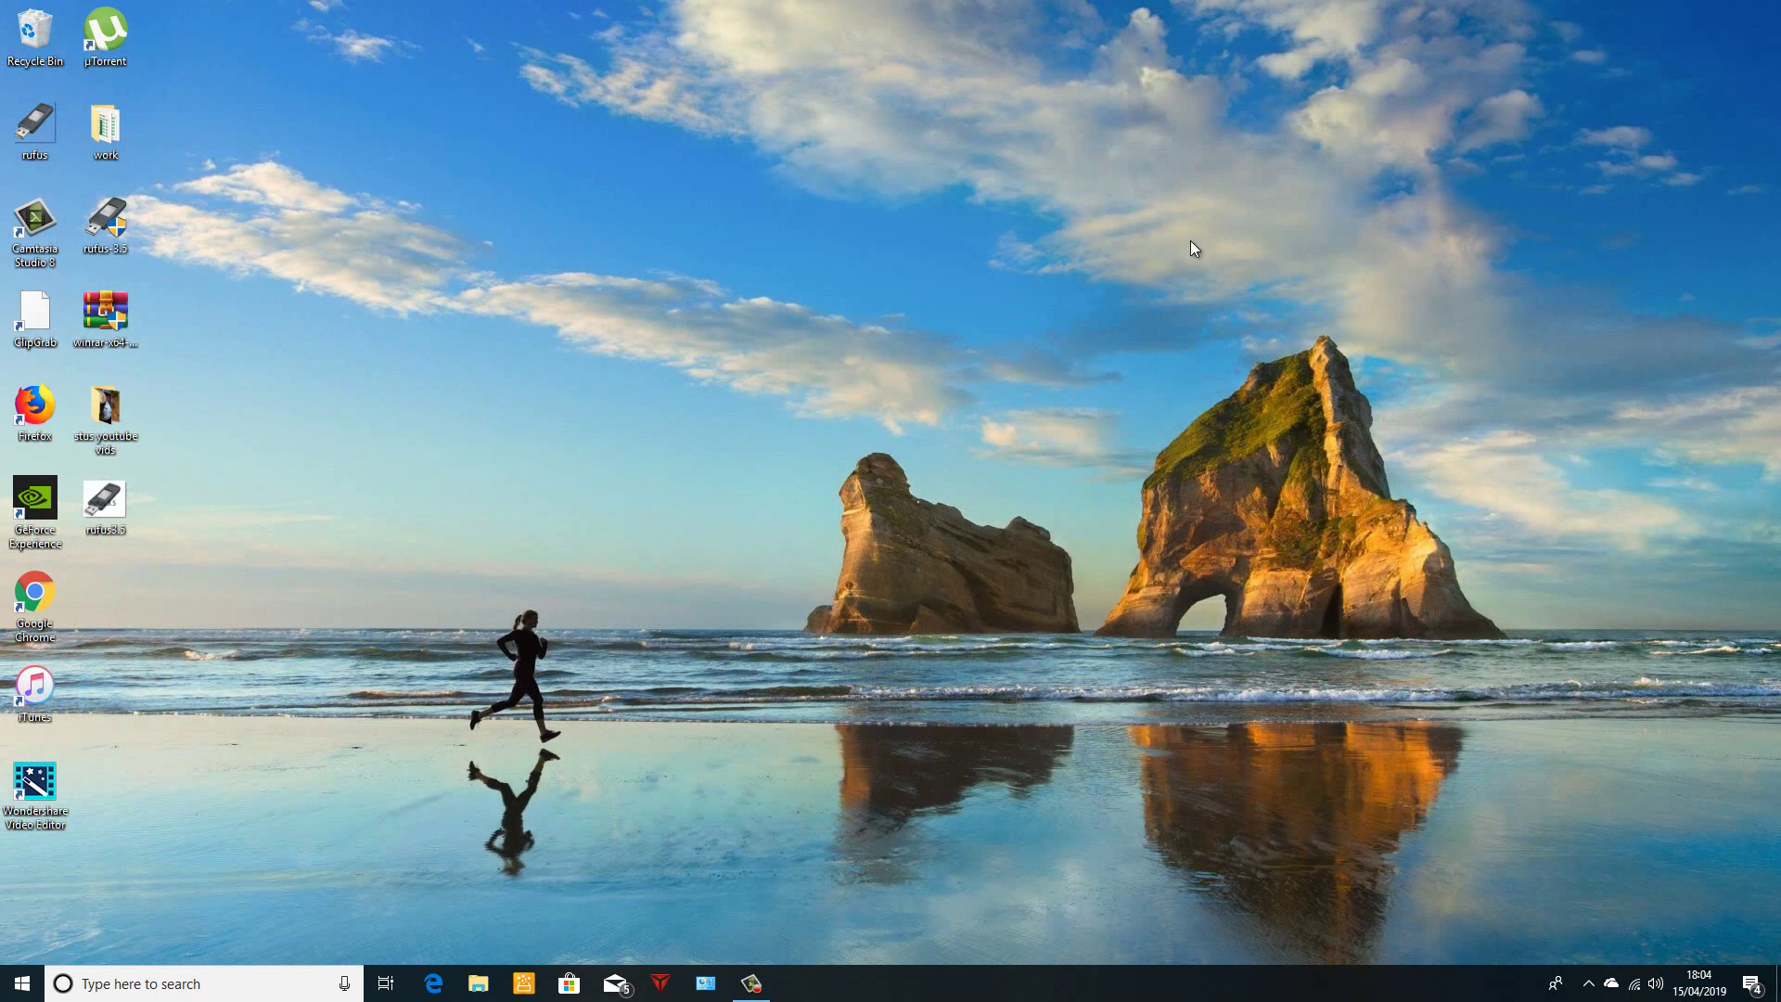